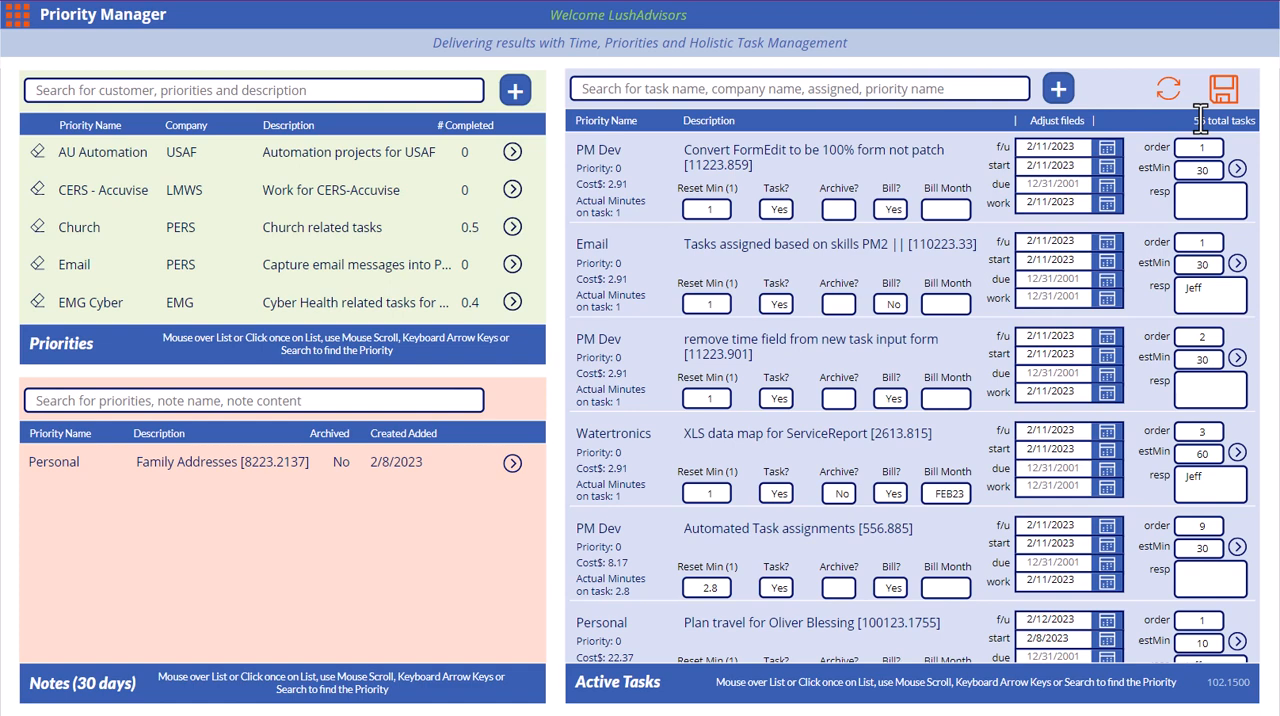
Open the long-term archive and look through the archived tasks
click(27, 30)
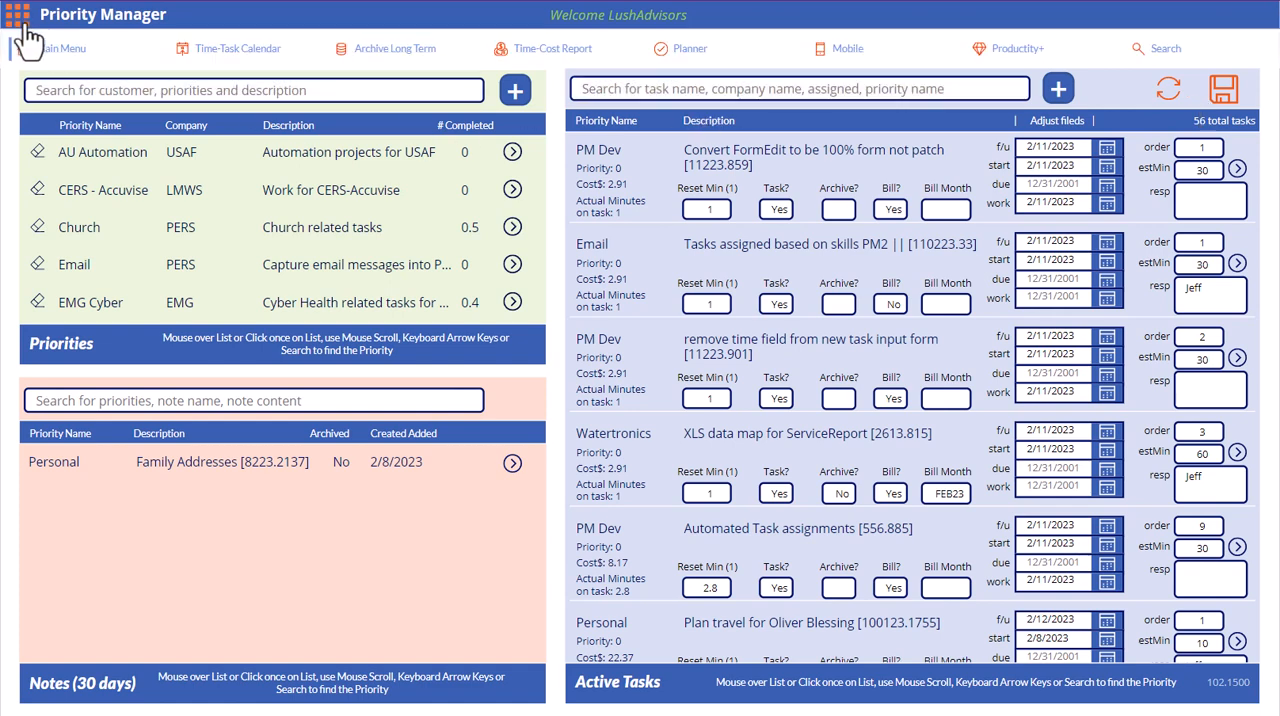
click(398, 50)
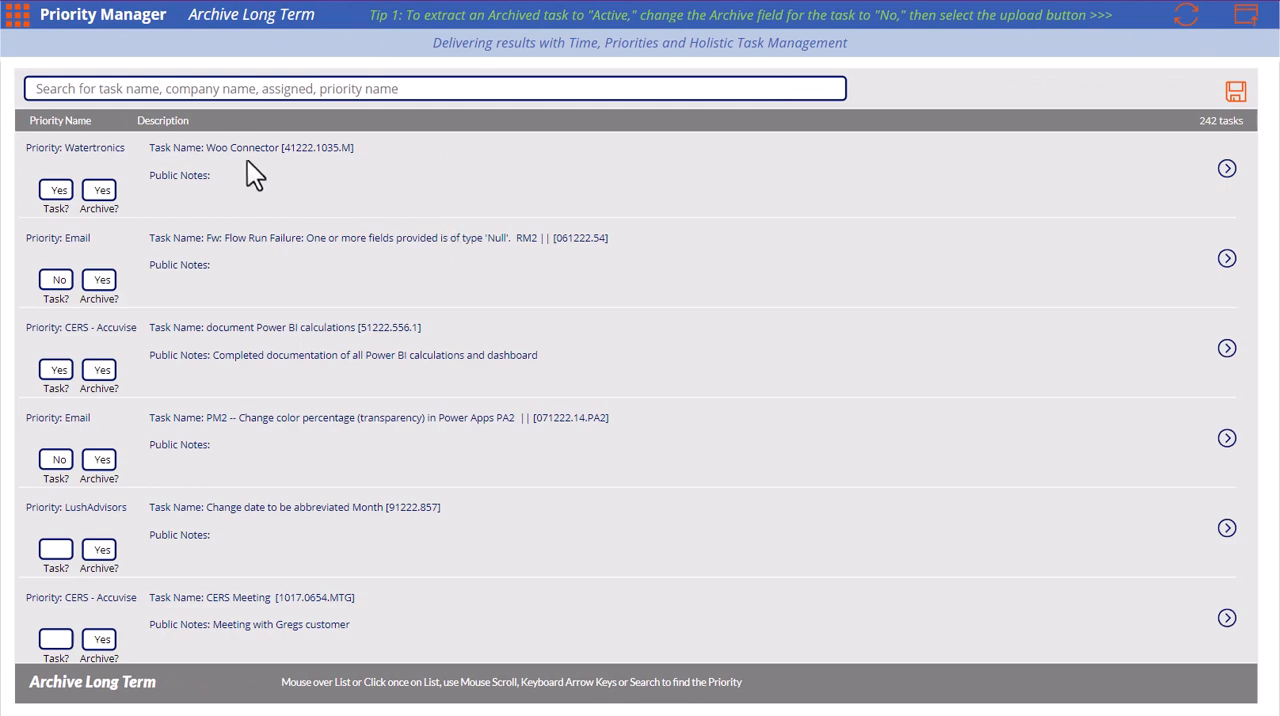
scroll(247, 410, down, 10)
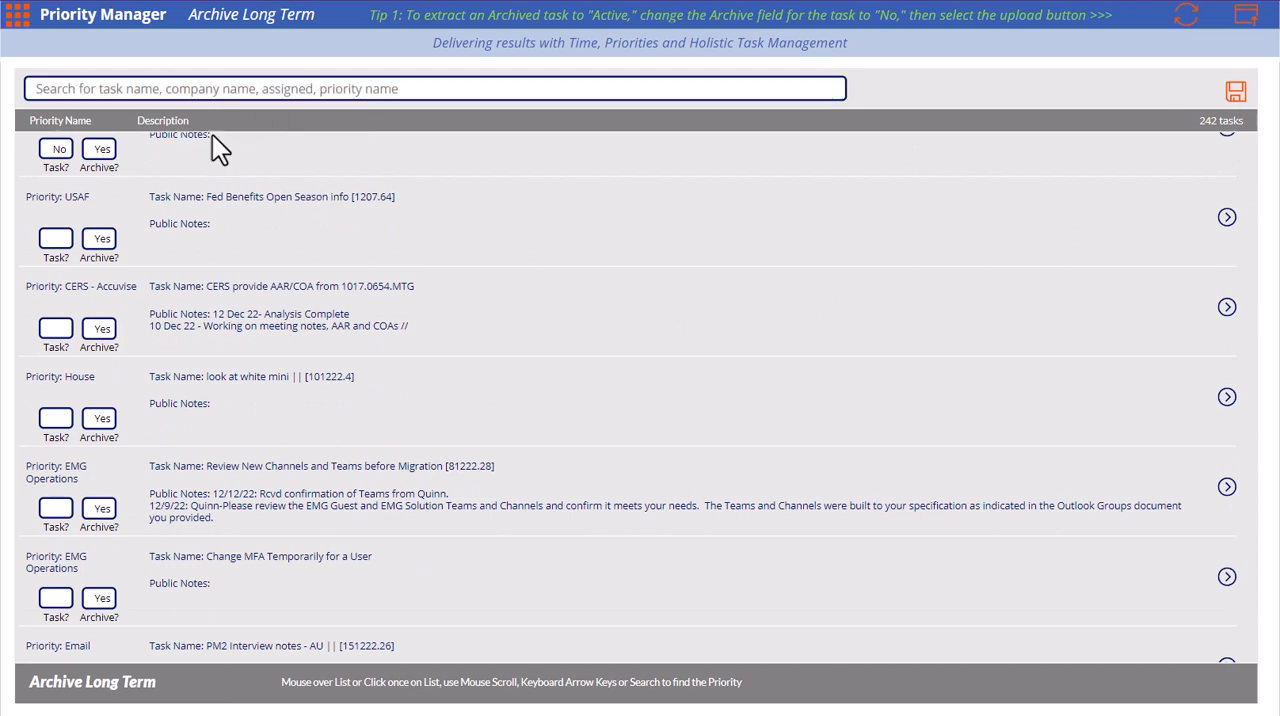
Try setting the Archive field of the task above Fed Benefits Open Season info to No, and restore it to Yes
click(92, 150)
double_click(92, 150)
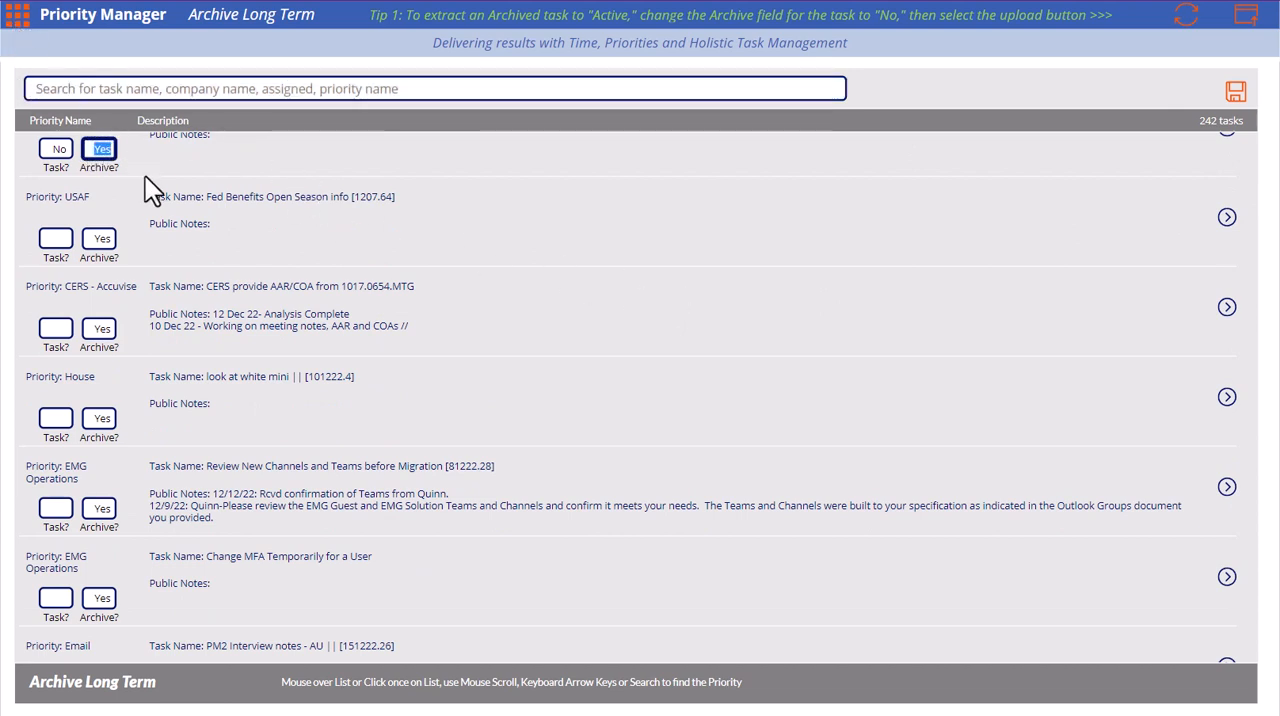
text(No)
key(BackSpace)
key(BackSpace)
text(Yes)
Return to the main overview and open the Email priority to add a task to it
click(20, 22)
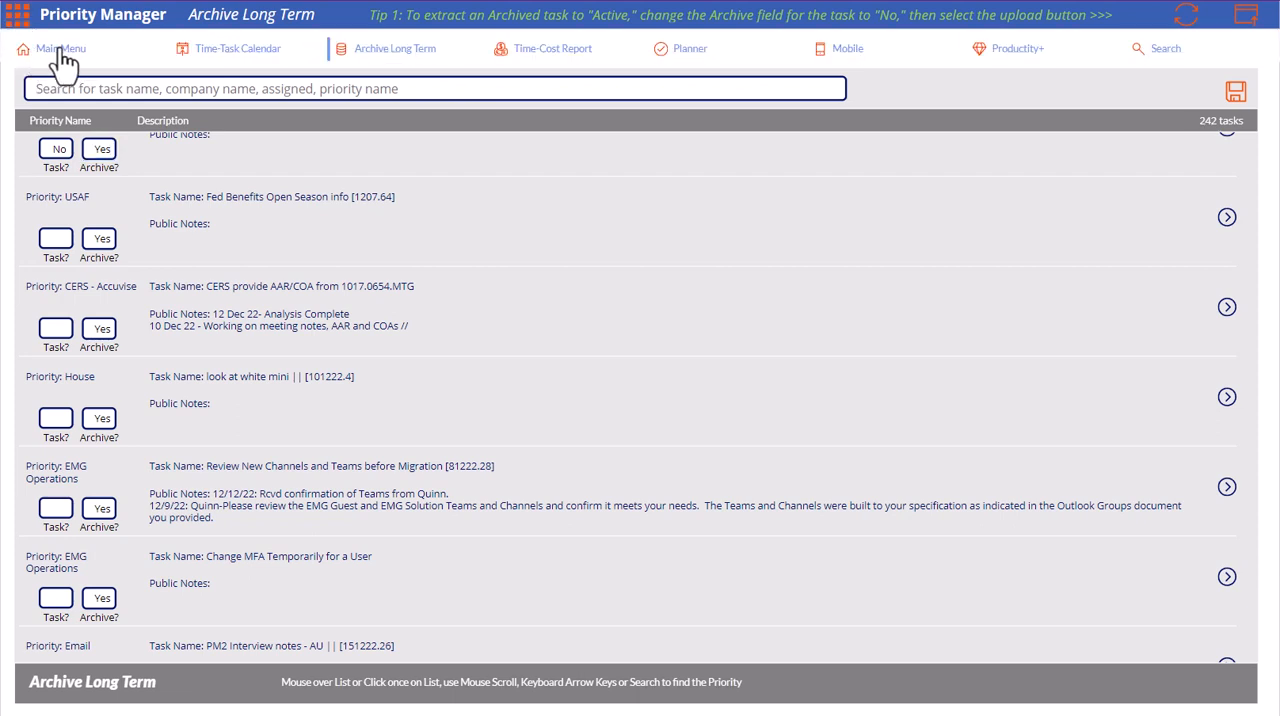
click(60, 52)
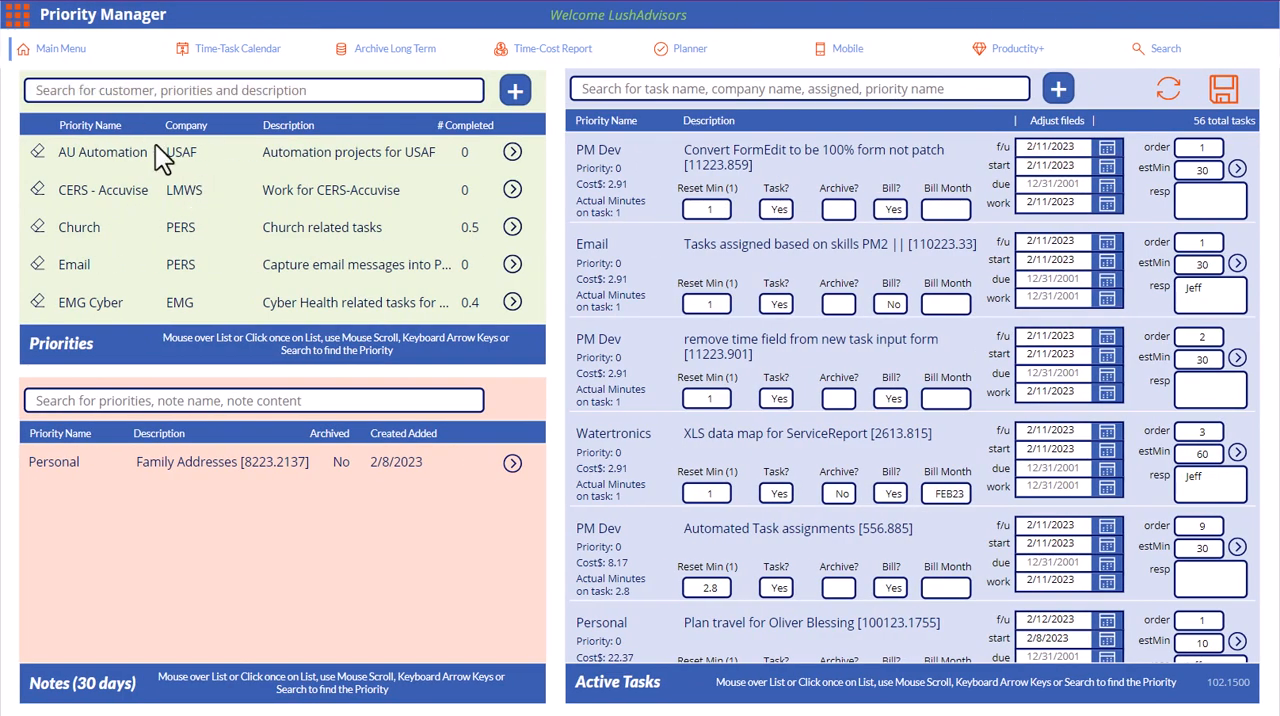
click(512, 264)
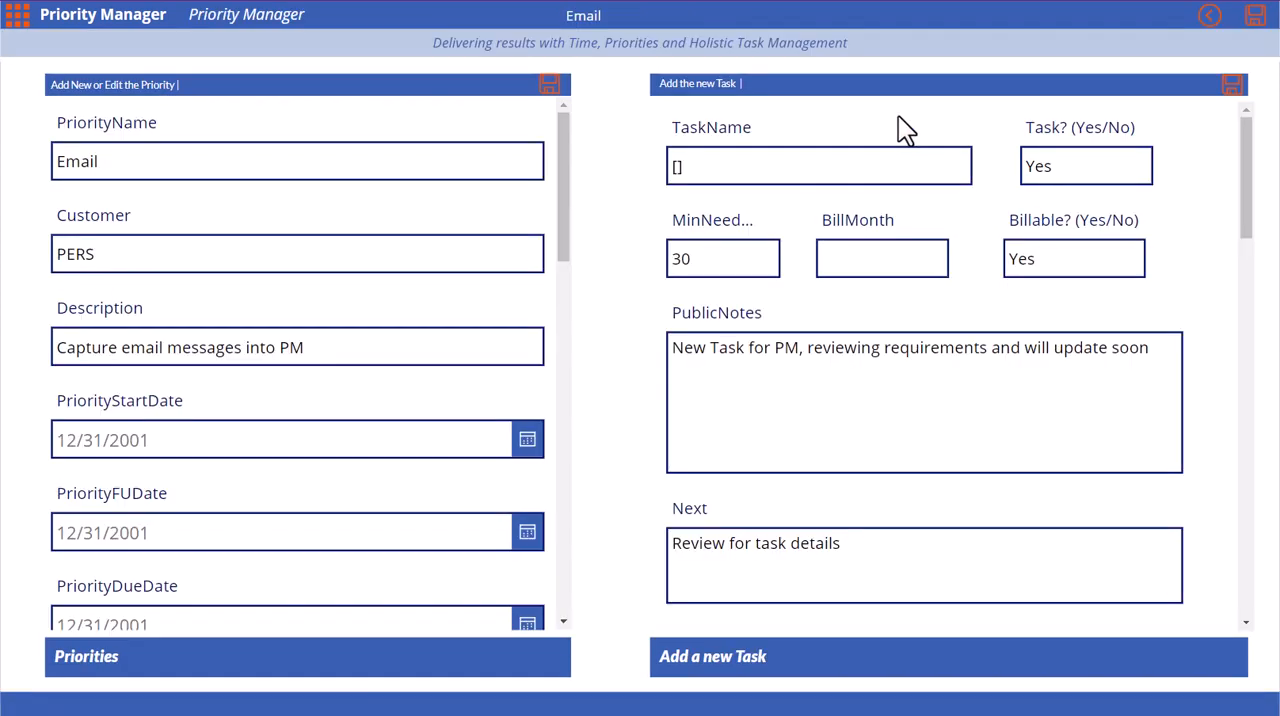
Name the new task of the Email priority TEST 21123
click(757, 164)
text(TEST)
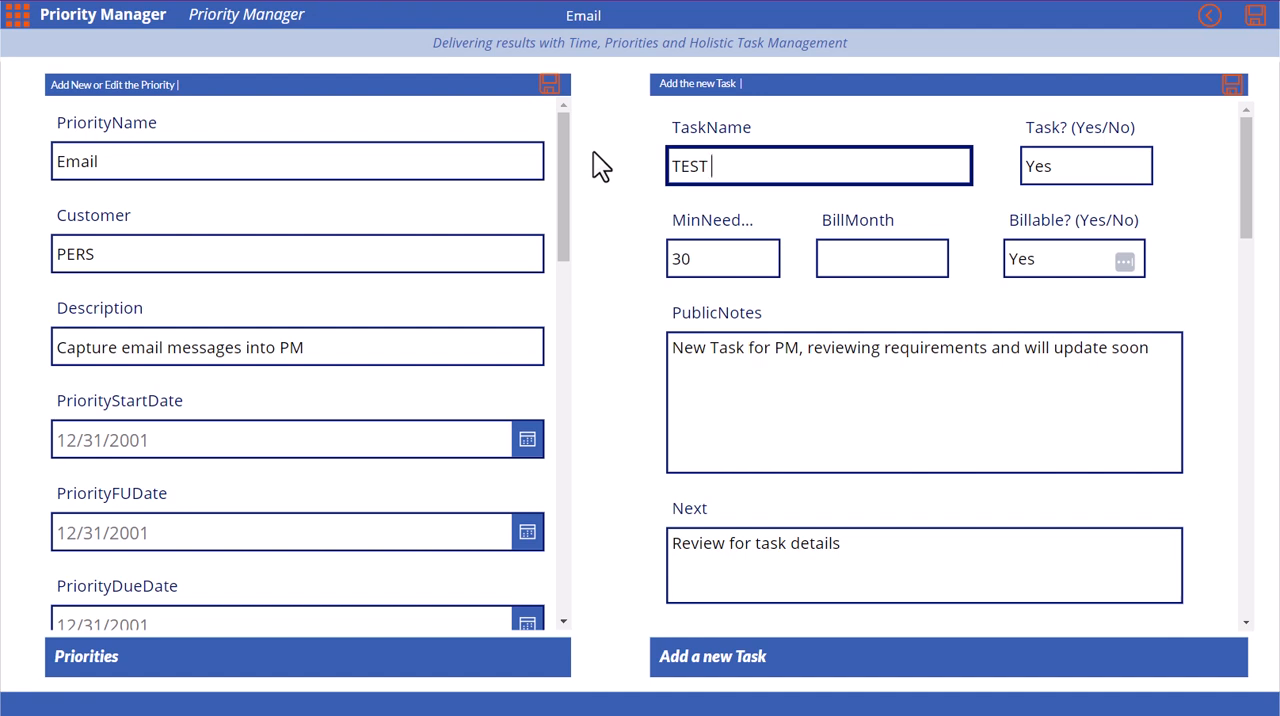
text( 11)
text(FEB)
key(BackSpace)
key(BackSpace)
key(BackSpace)
key(BackSpace)
key(BackSpace)
text(21123)
Copy the number 21123 from the task name and save the new task
key(shift+Left)
key(shift+Left)
key(shift+Left)
key(shift+Left)
key(shift+Left)
key(ctrl+c)
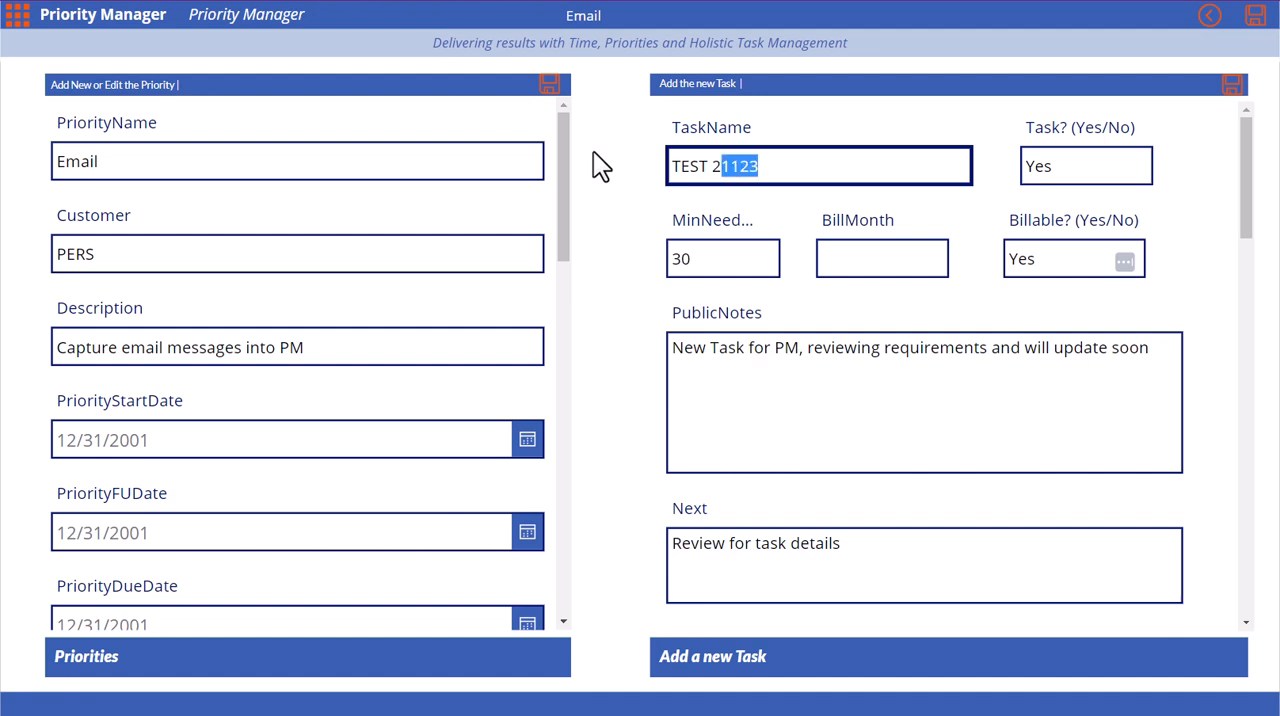
click(1231, 88)
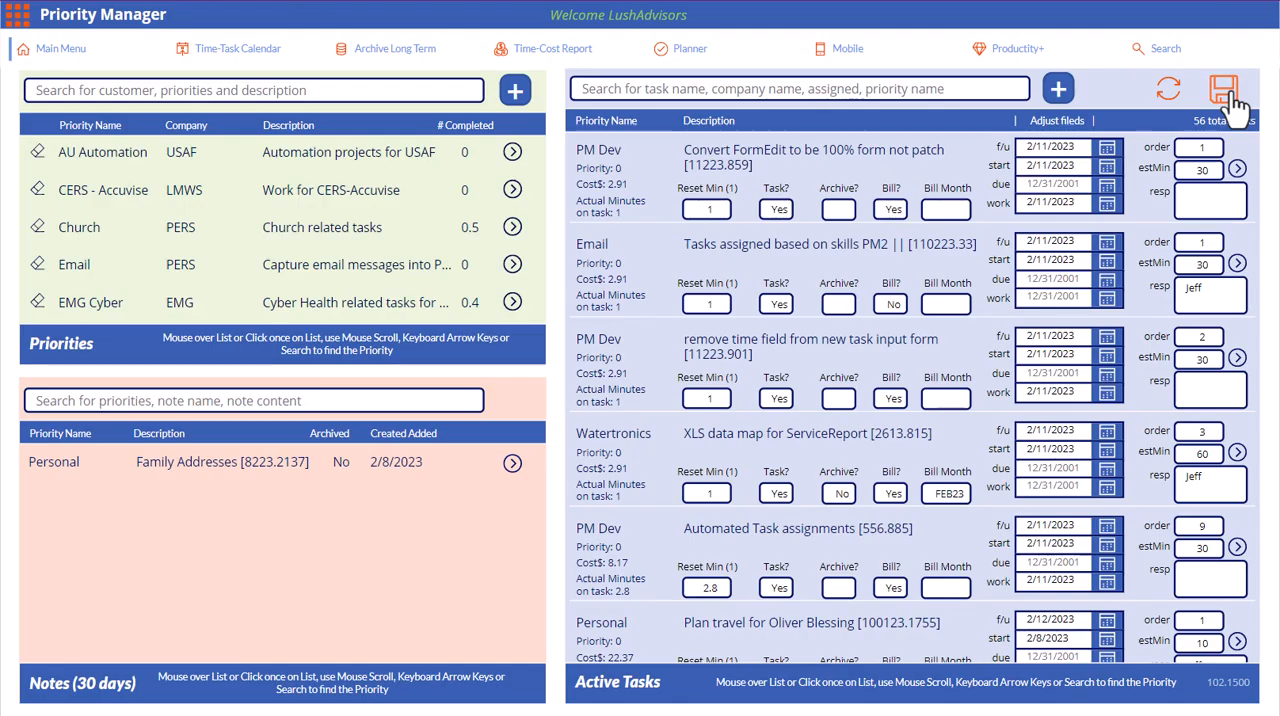
Search the active tasks for 21123 and clear the search
click(635, 88)
key(ctrl+v)
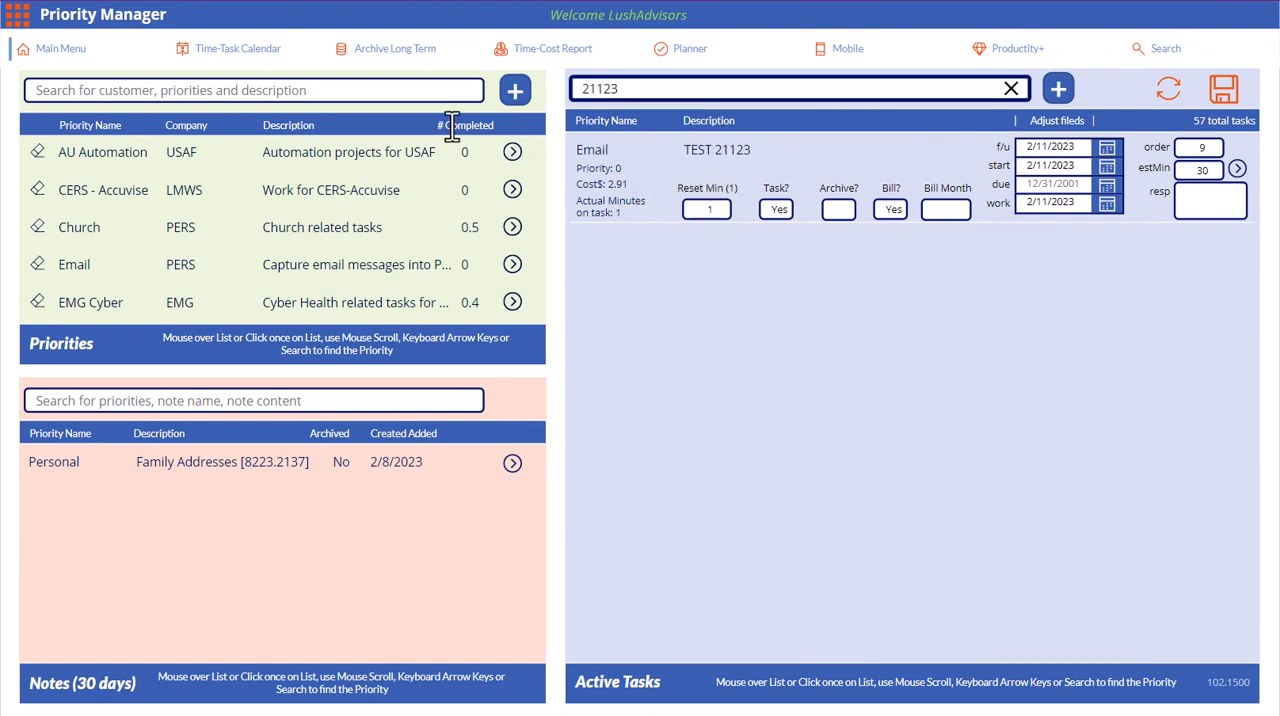
click(1011, 92)
Search both active and long-term archived tasks for 21123 on the Search page, and clear the search
click(442, 56)
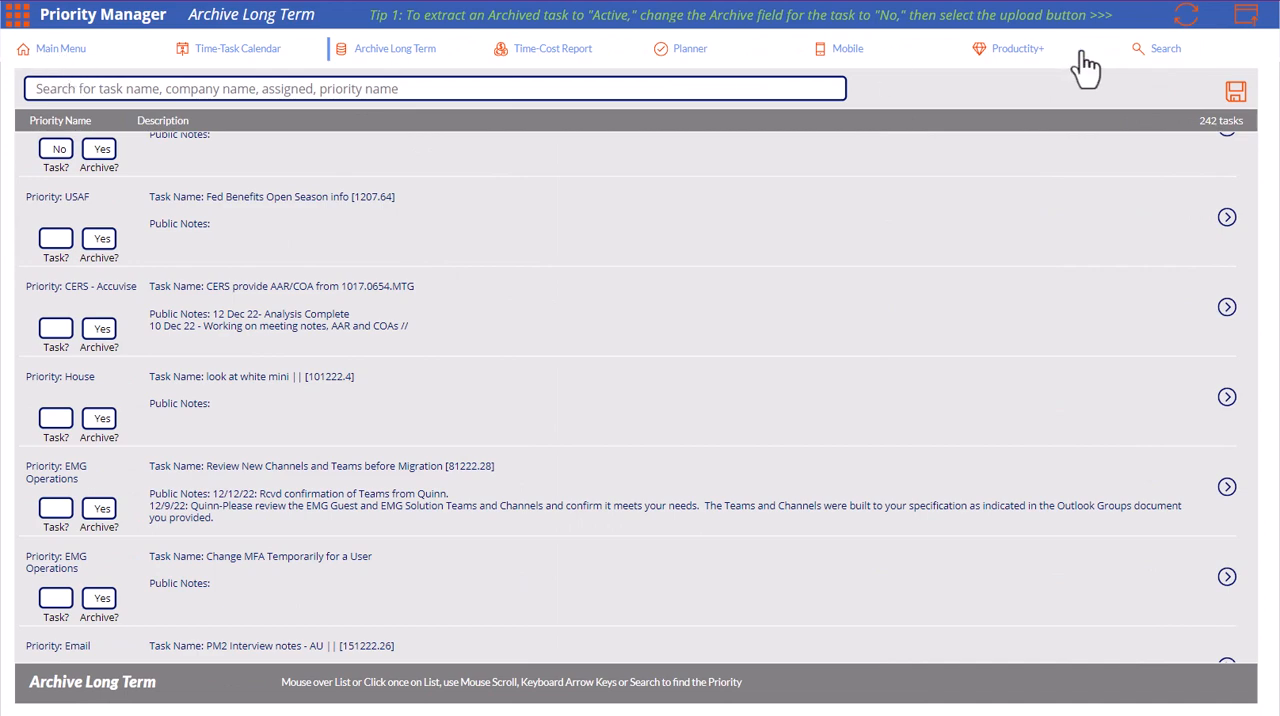
click(1155, 50)
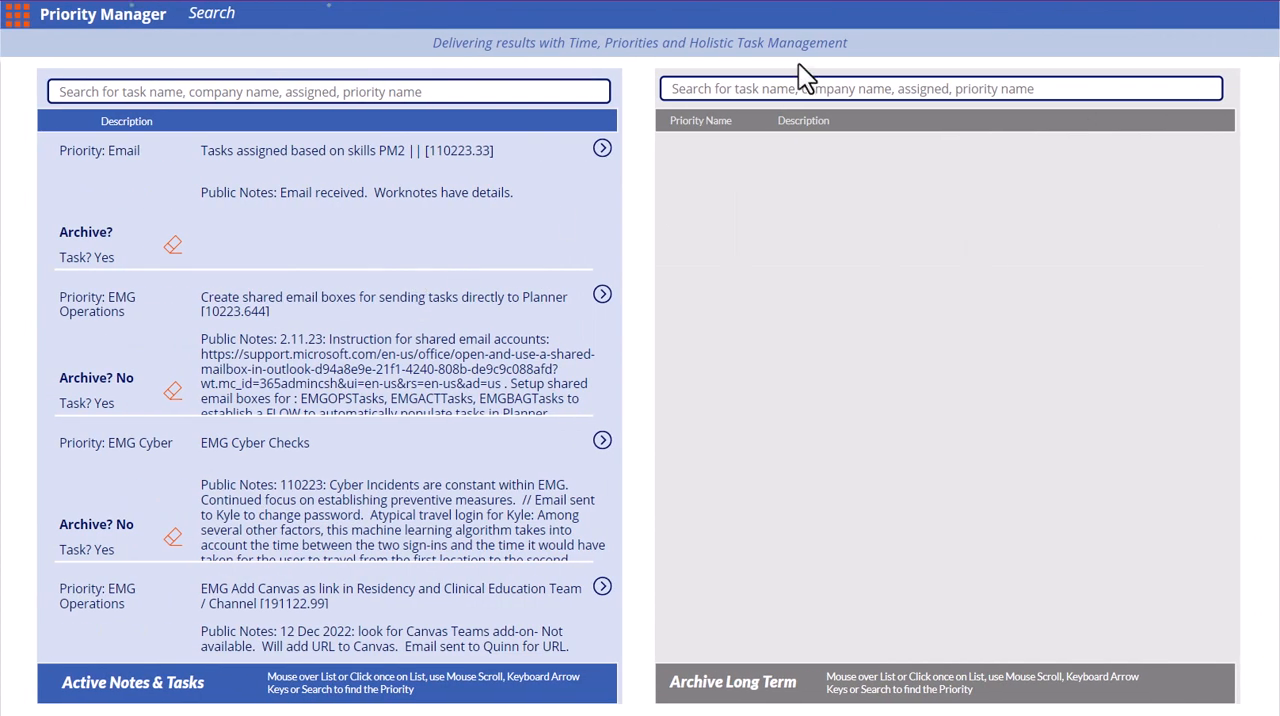
click(446, 90)
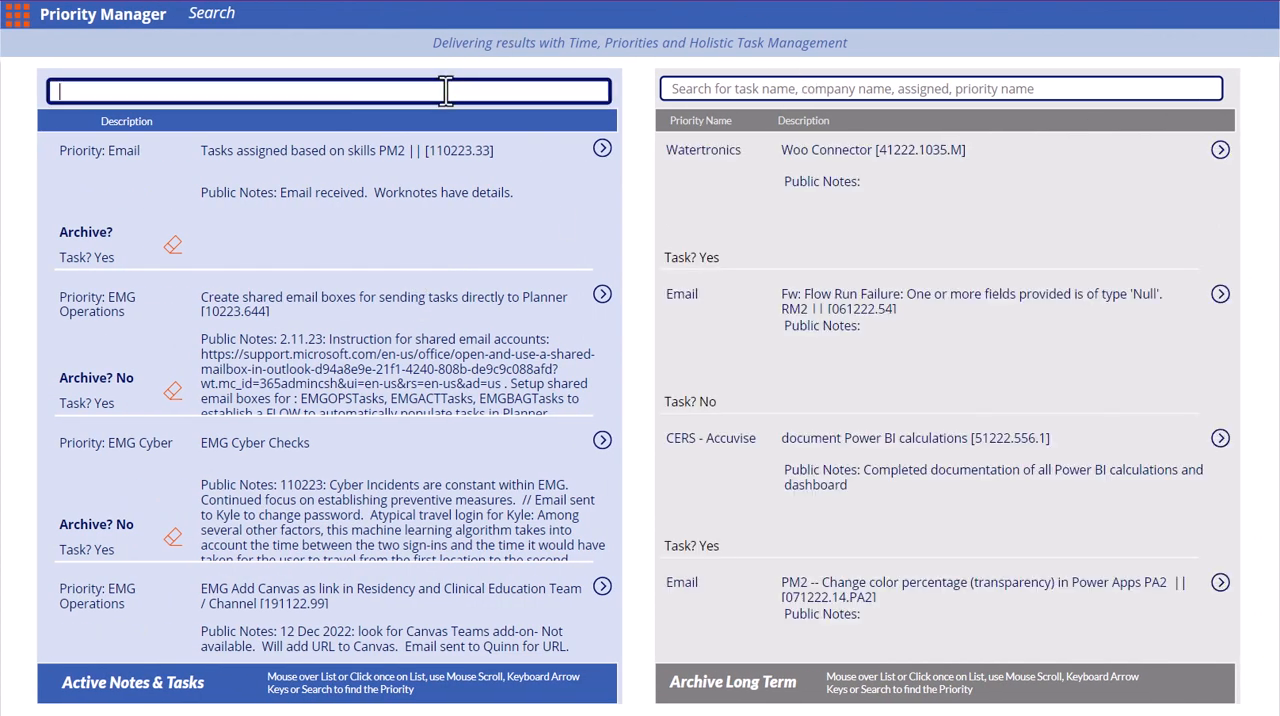
text(21123)
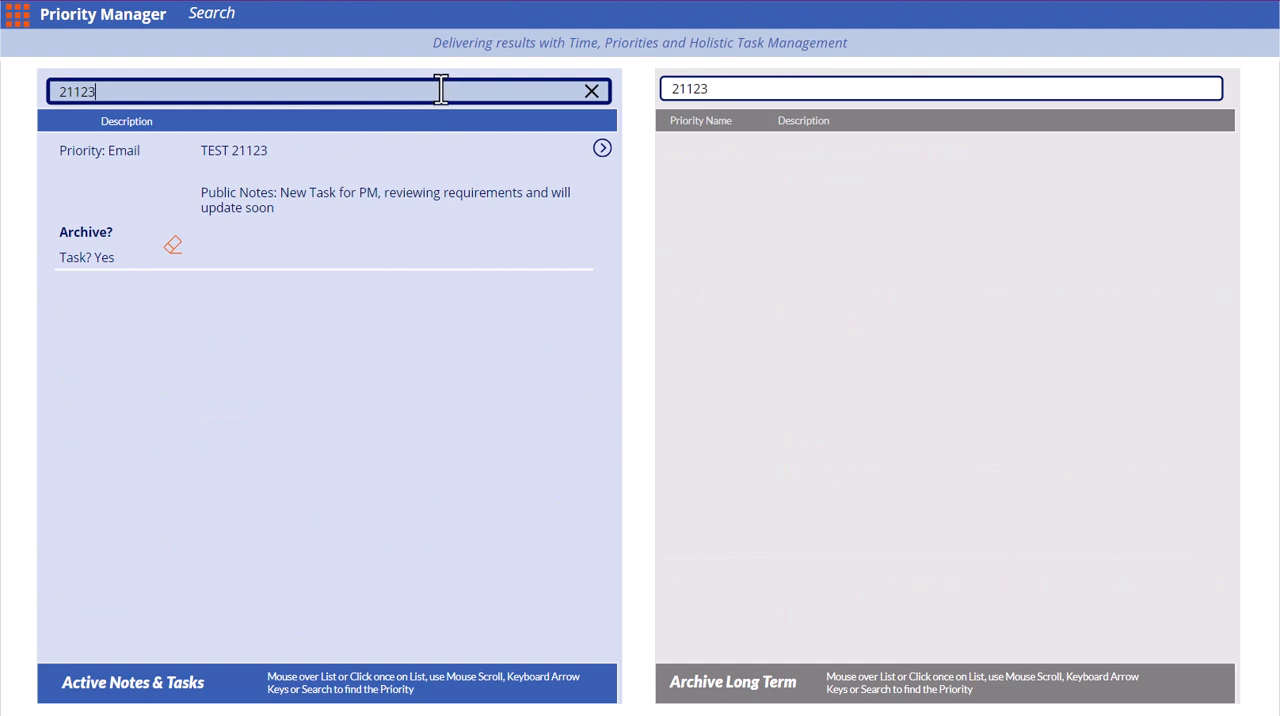
click(14, 15)
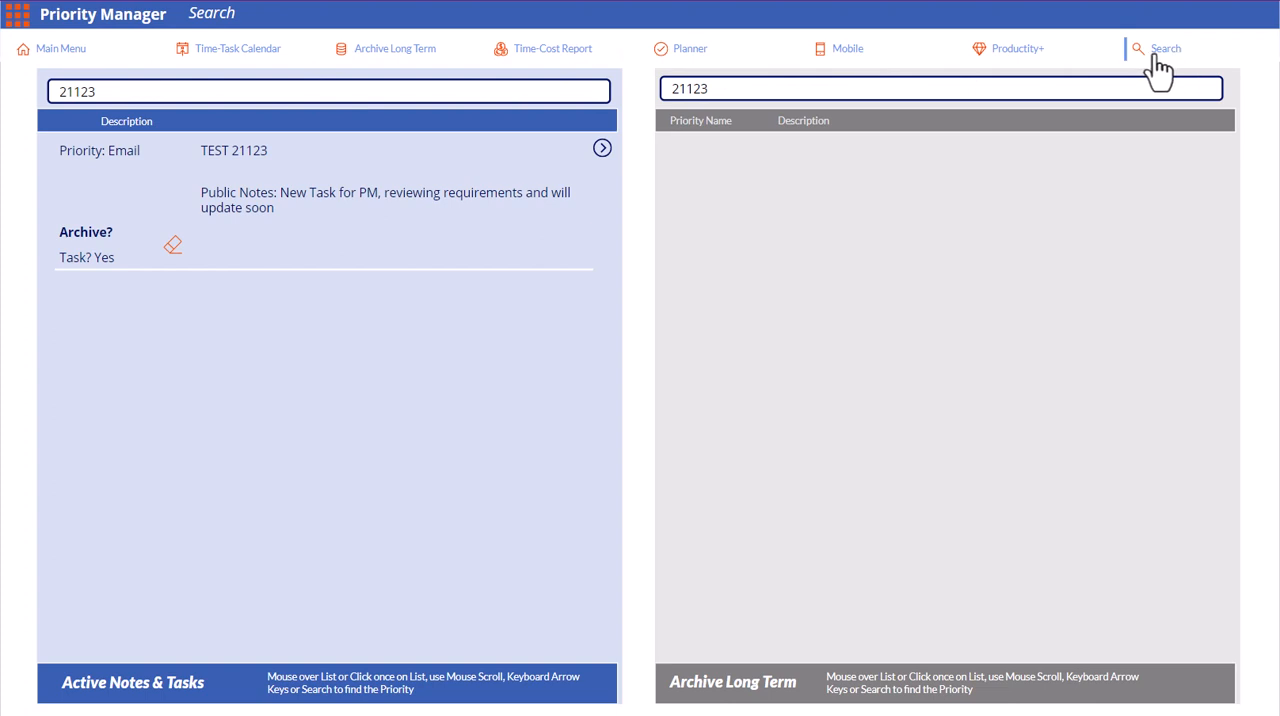
click(551, 93)
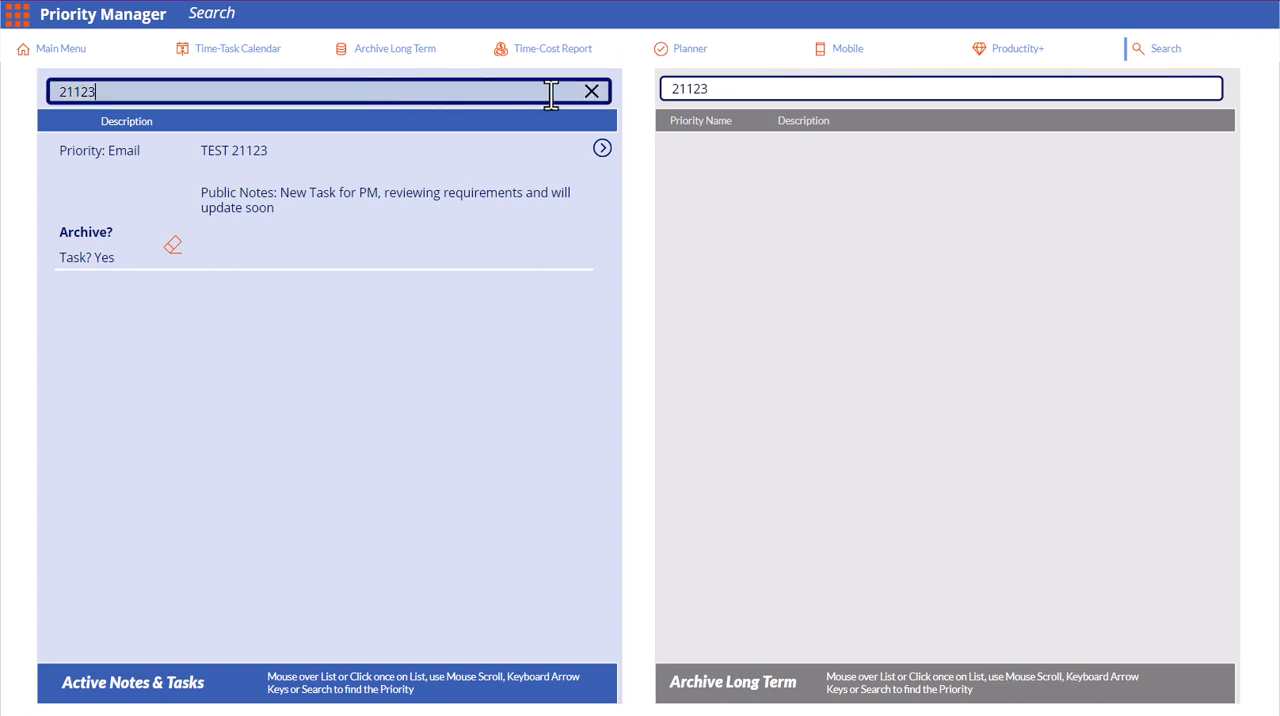
click(592, 95)
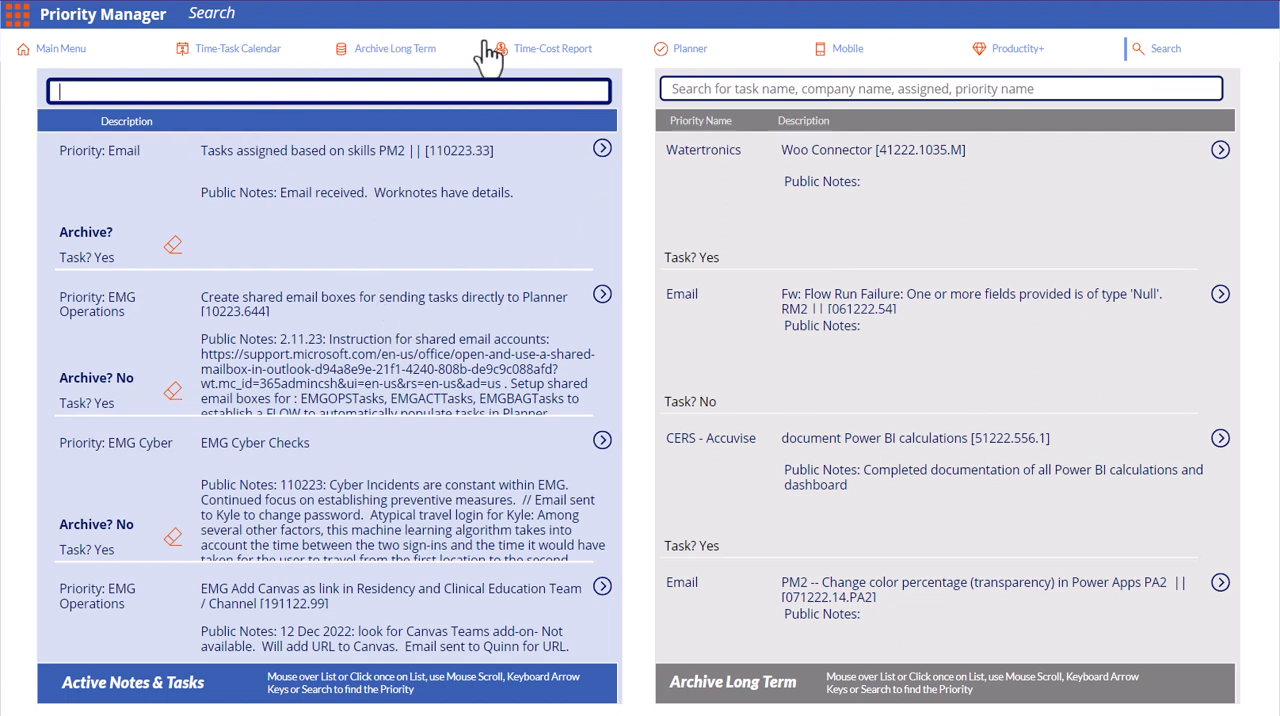
Filter the main overview's active tasks by 21123, set the Archive field of TEST 21123 to Yes and save the change
click(380, 60)
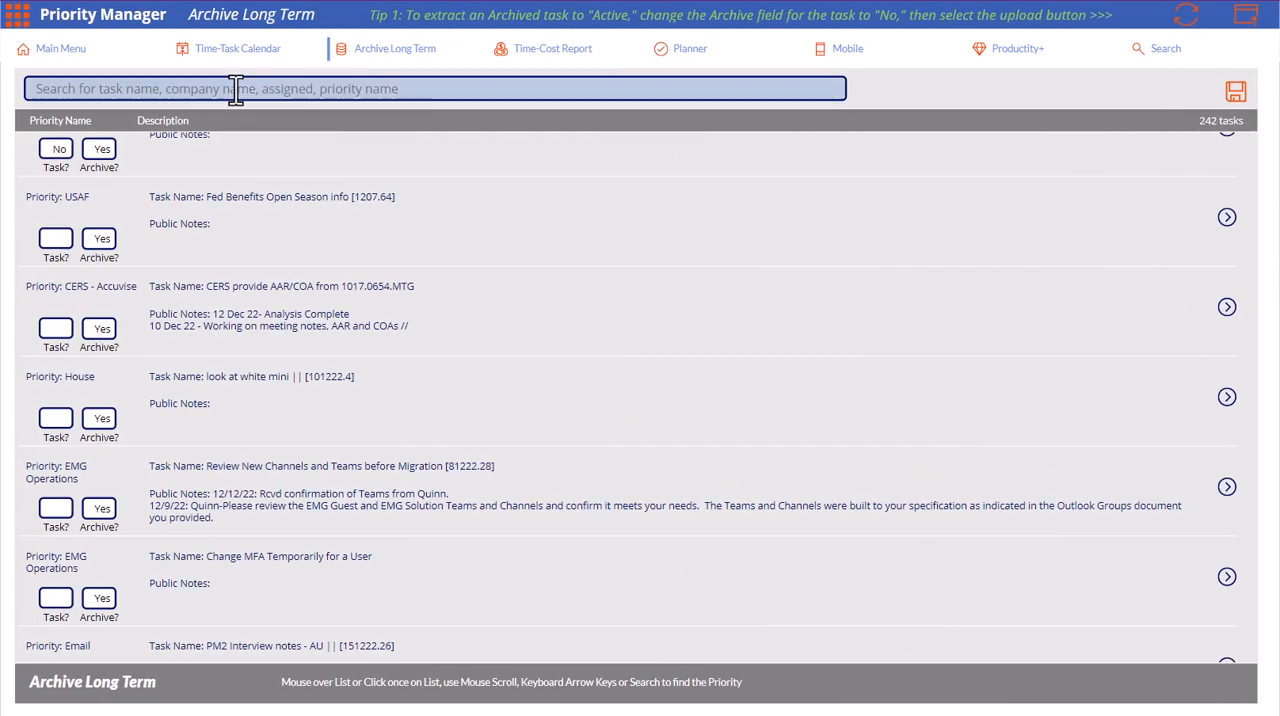
click(50, 52)
click(634, 90)
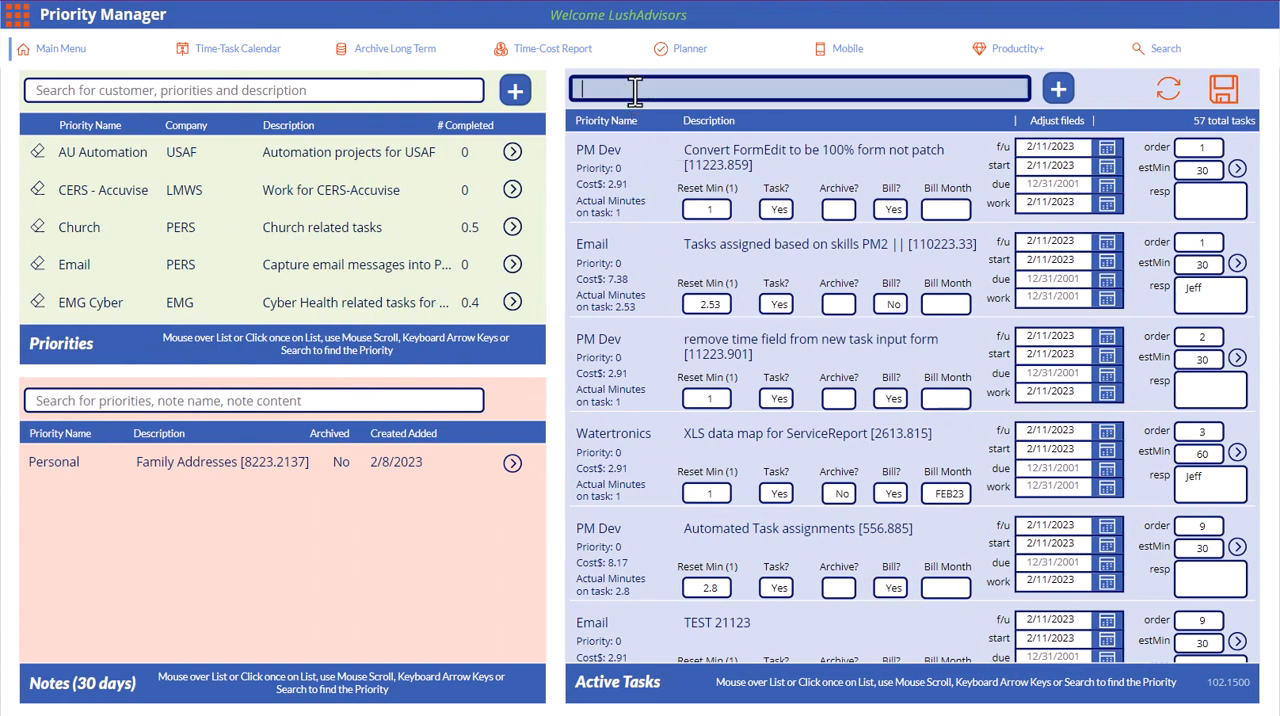
text(21123)
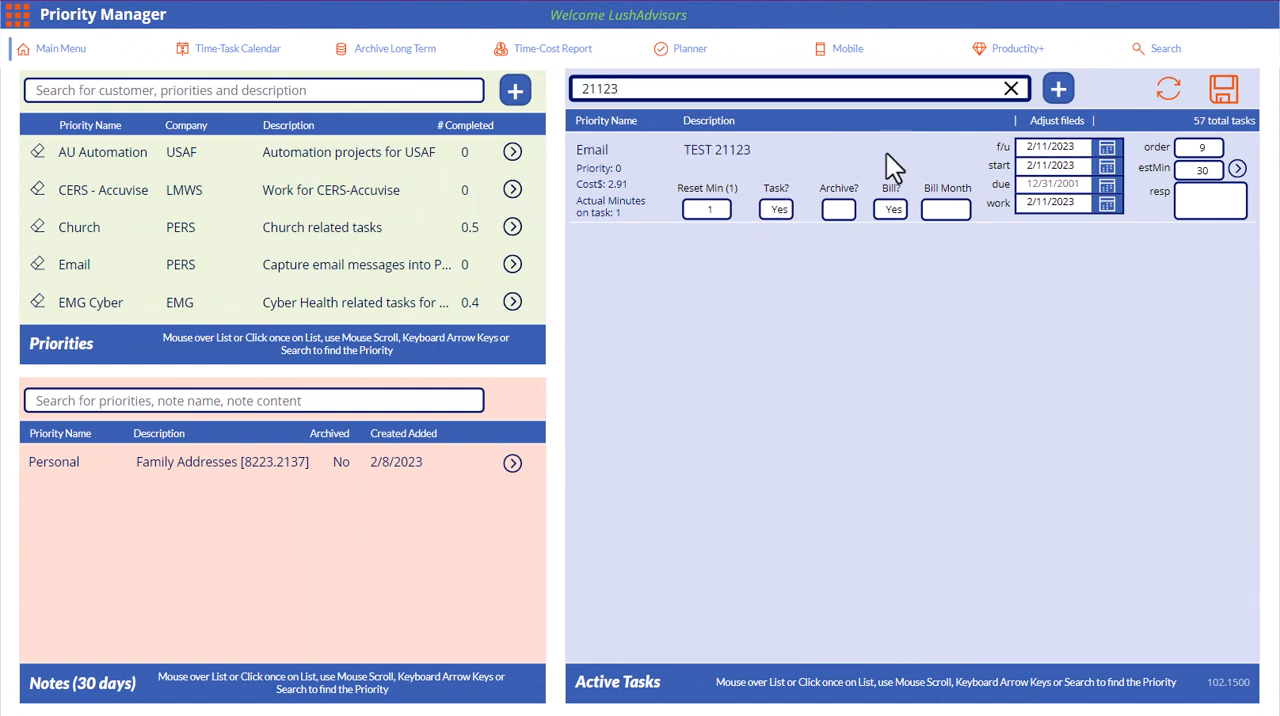
click(846, 211)
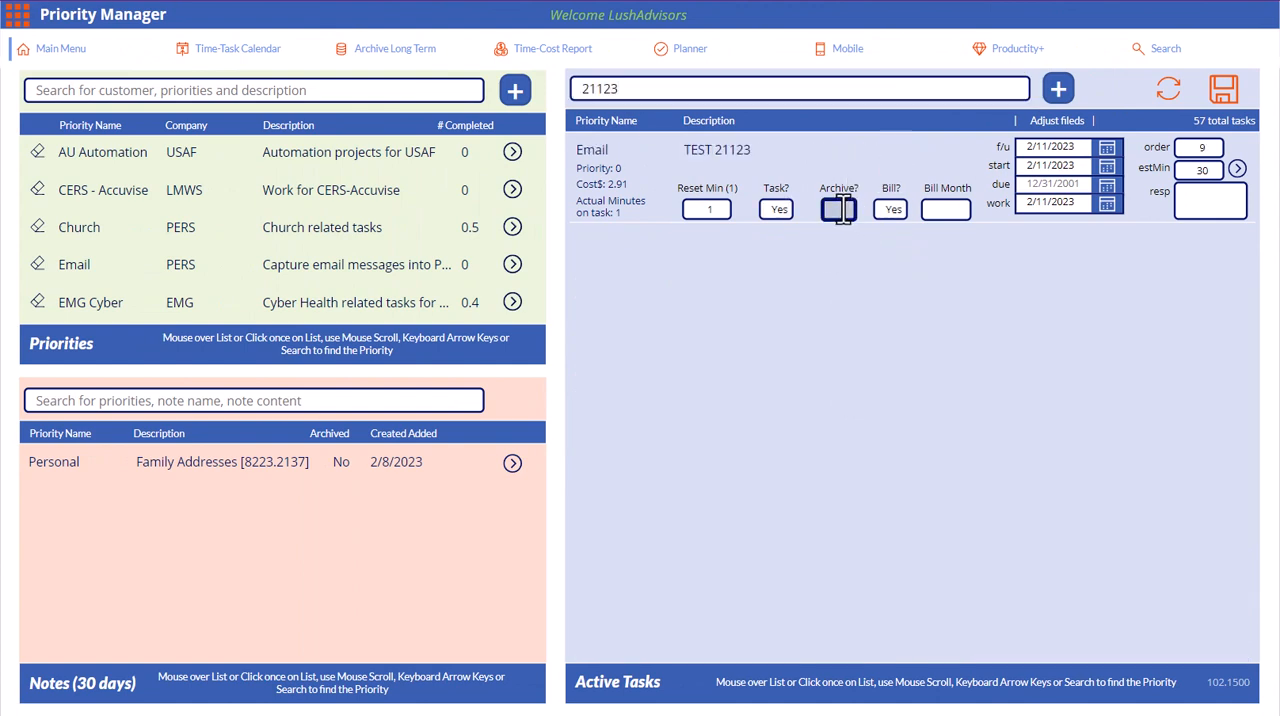
text(Yes)
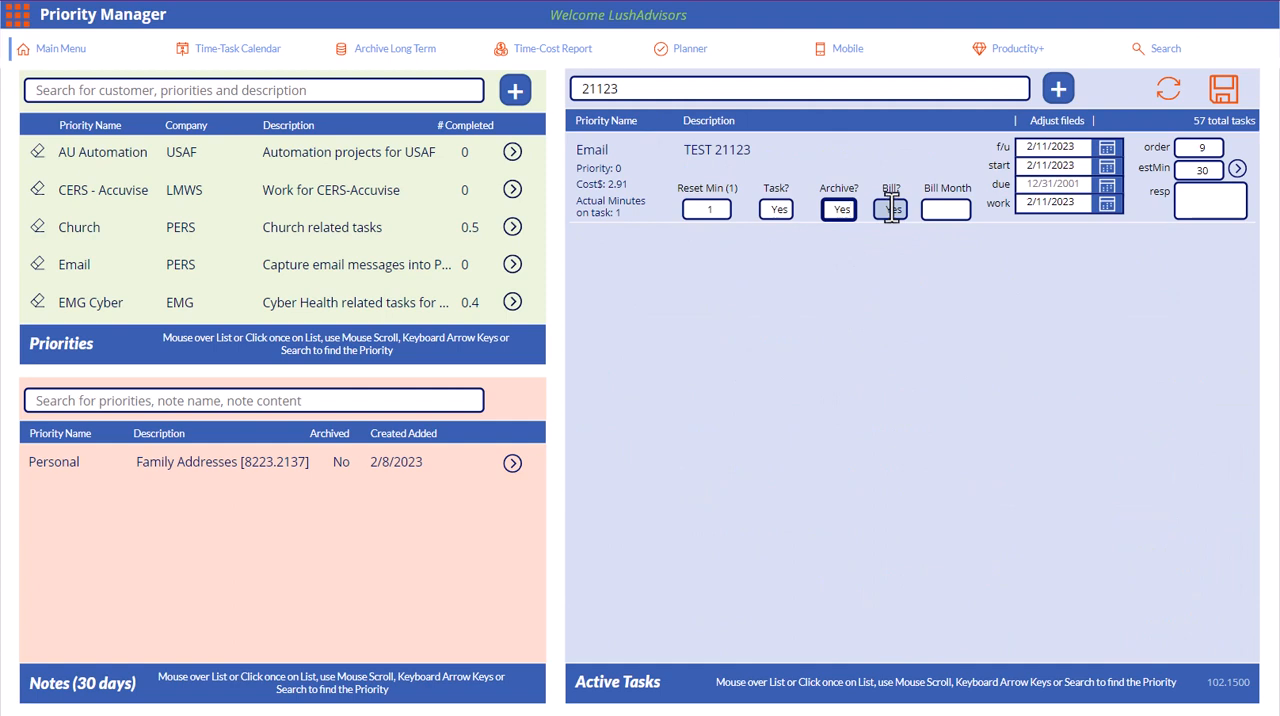
click(1228, 110)
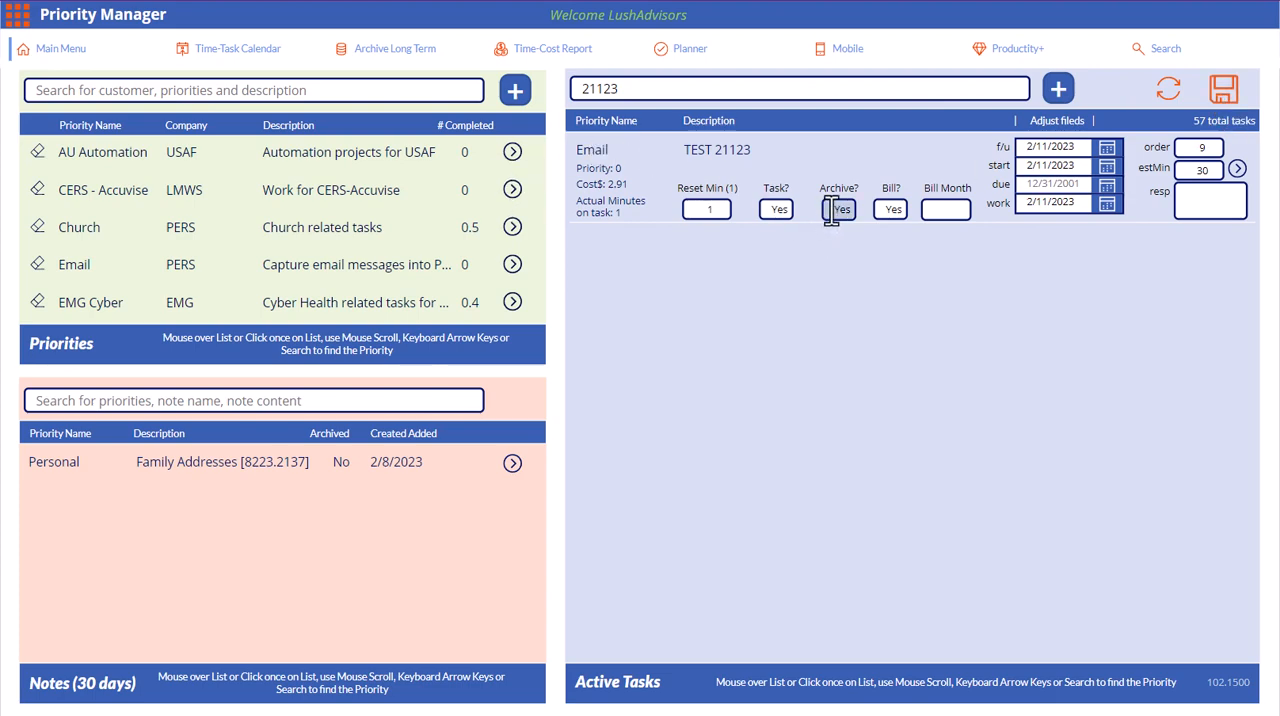
click(409, 64)
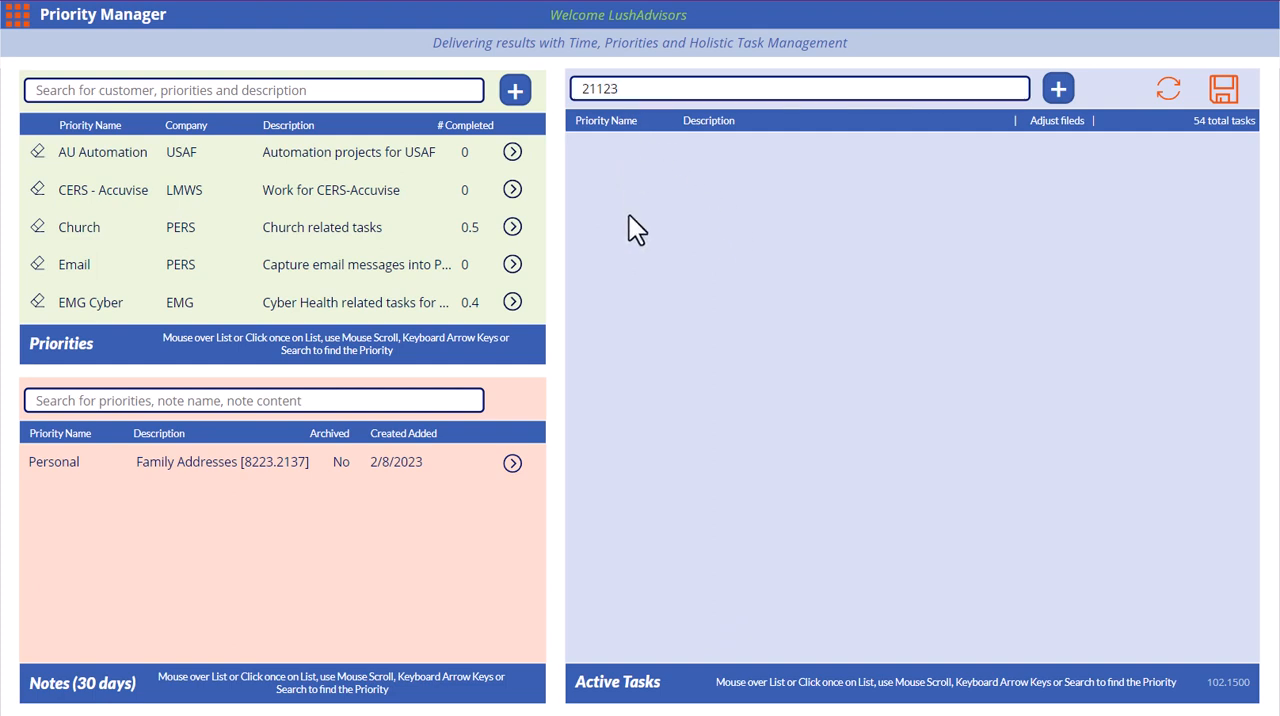
Copy 21123 from the active task search and look it up on the Search page across active and archived tasks
click(640, 86)
key(ctrl+c)
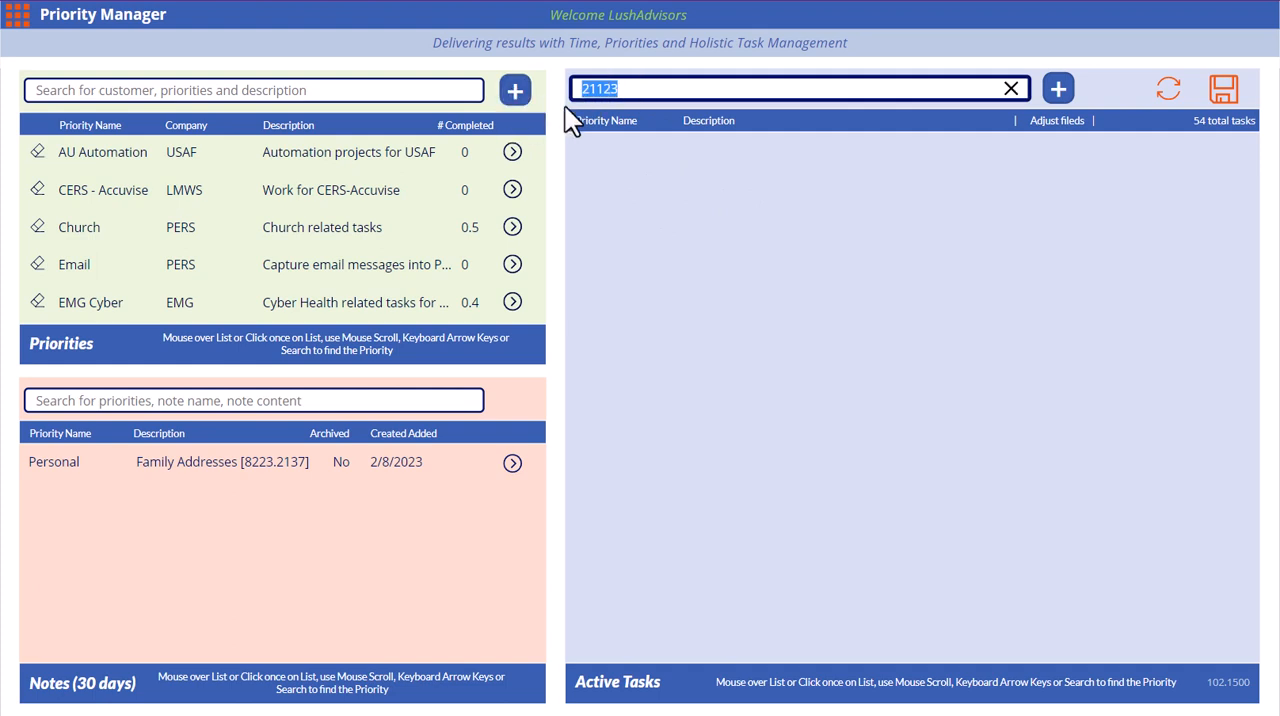
click(14, 18)
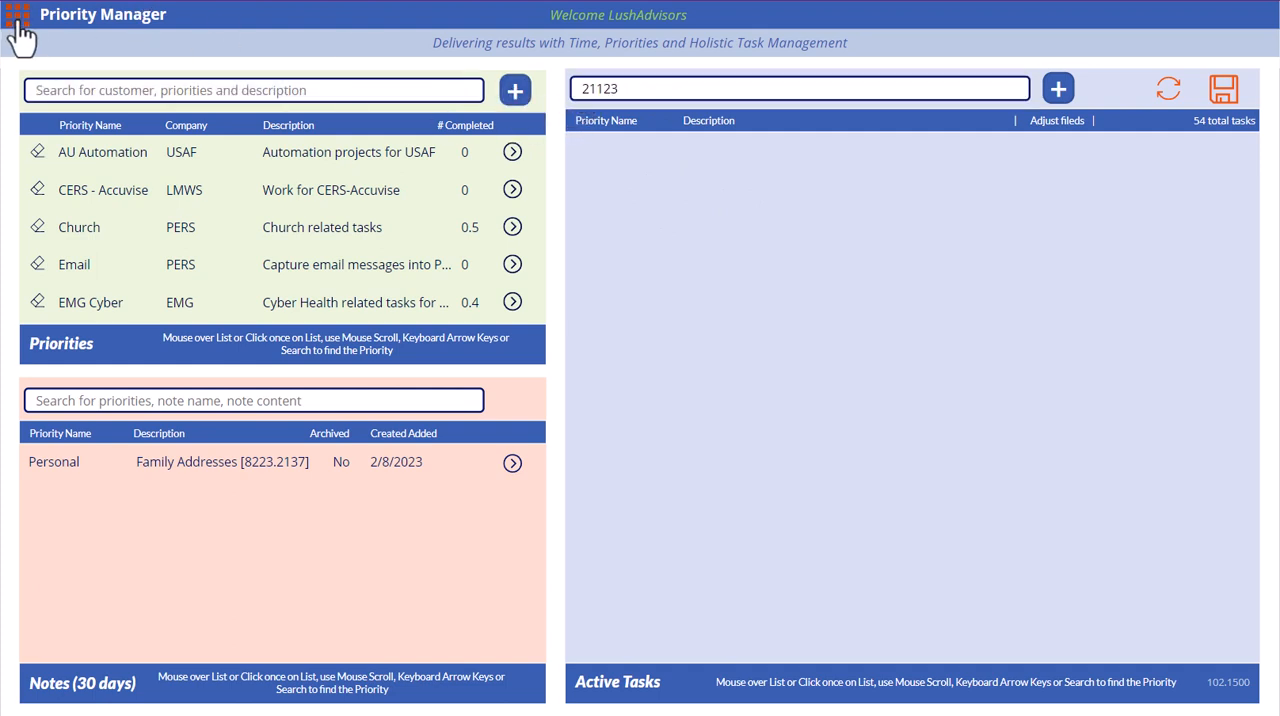
click(1166, 50)
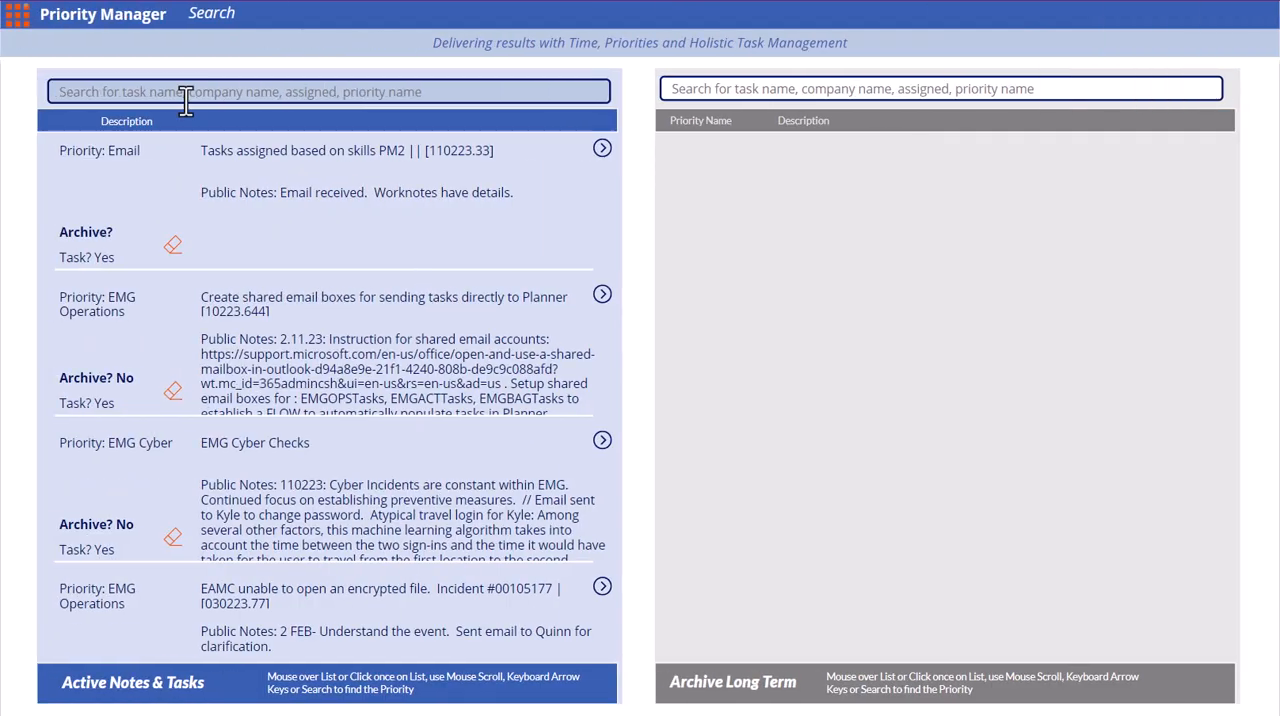
click(194, 88)
key(ctrl+v)
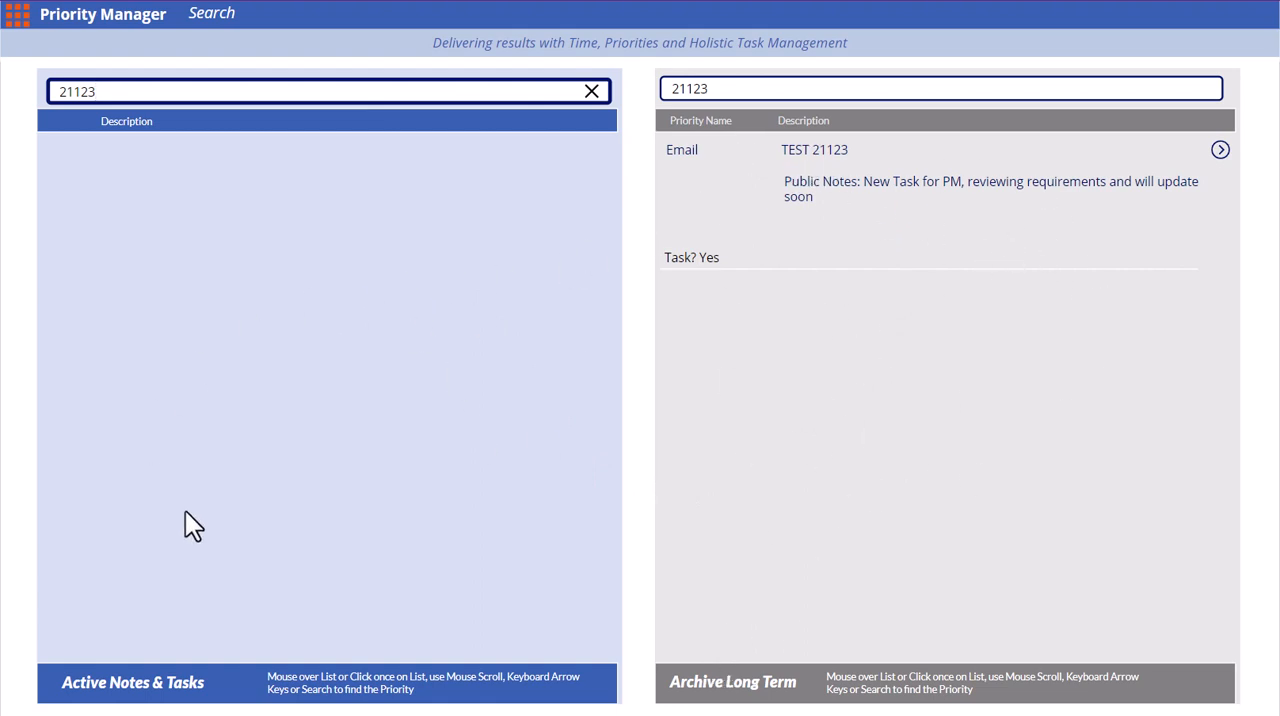
View the full details of the archived task TEST 21123 and return to the Search page
click(1220, 149)
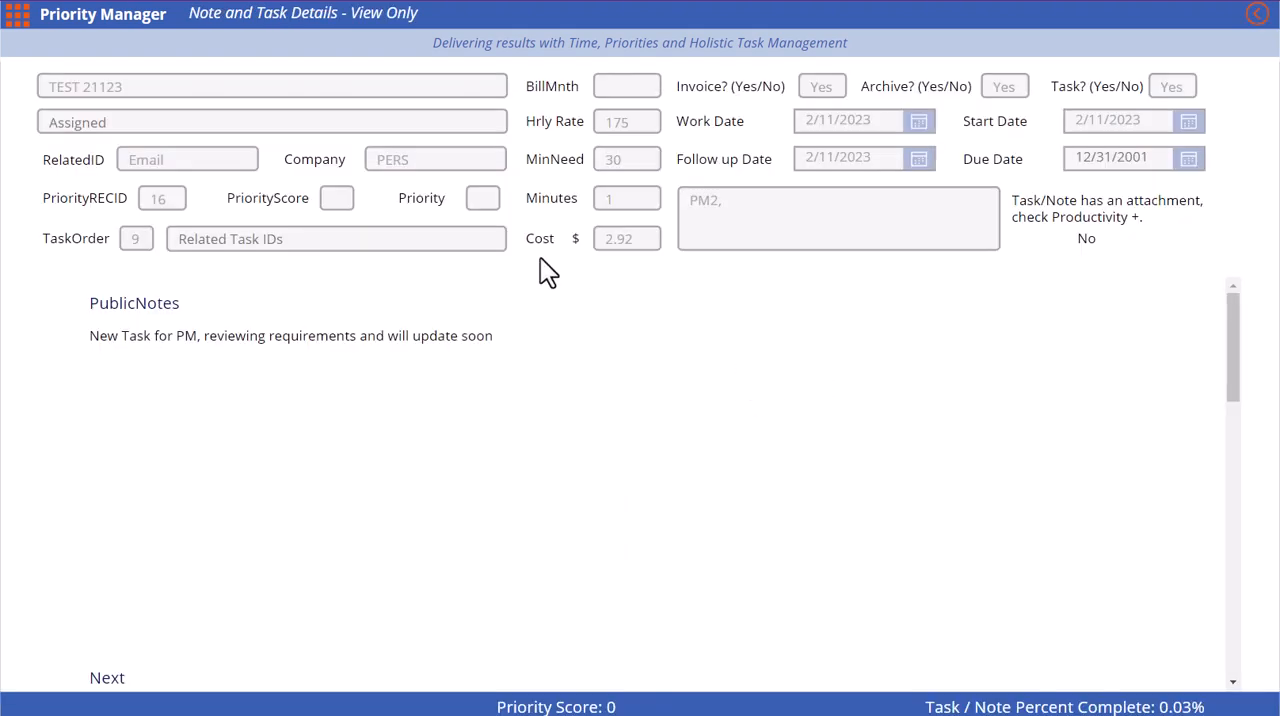
scroll(516, 352, down, 10)
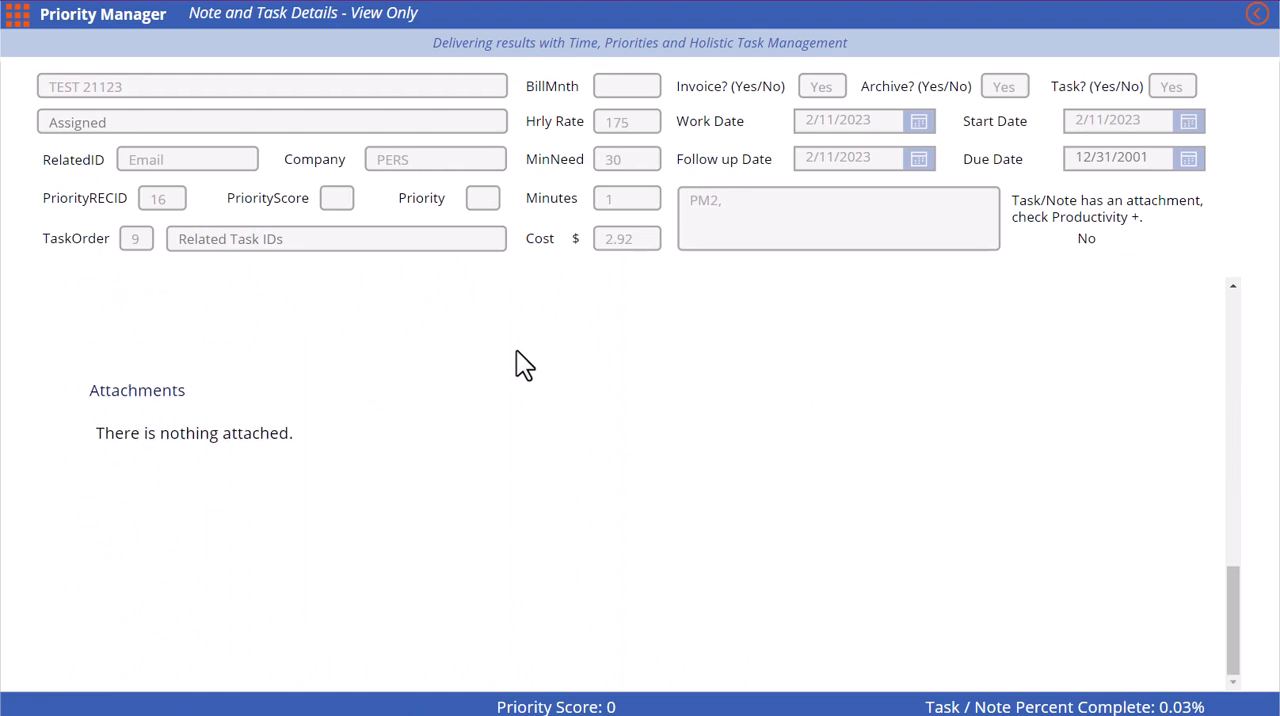
scroll(516, 352, up, 3)
scroll(516, 365, up, 5)
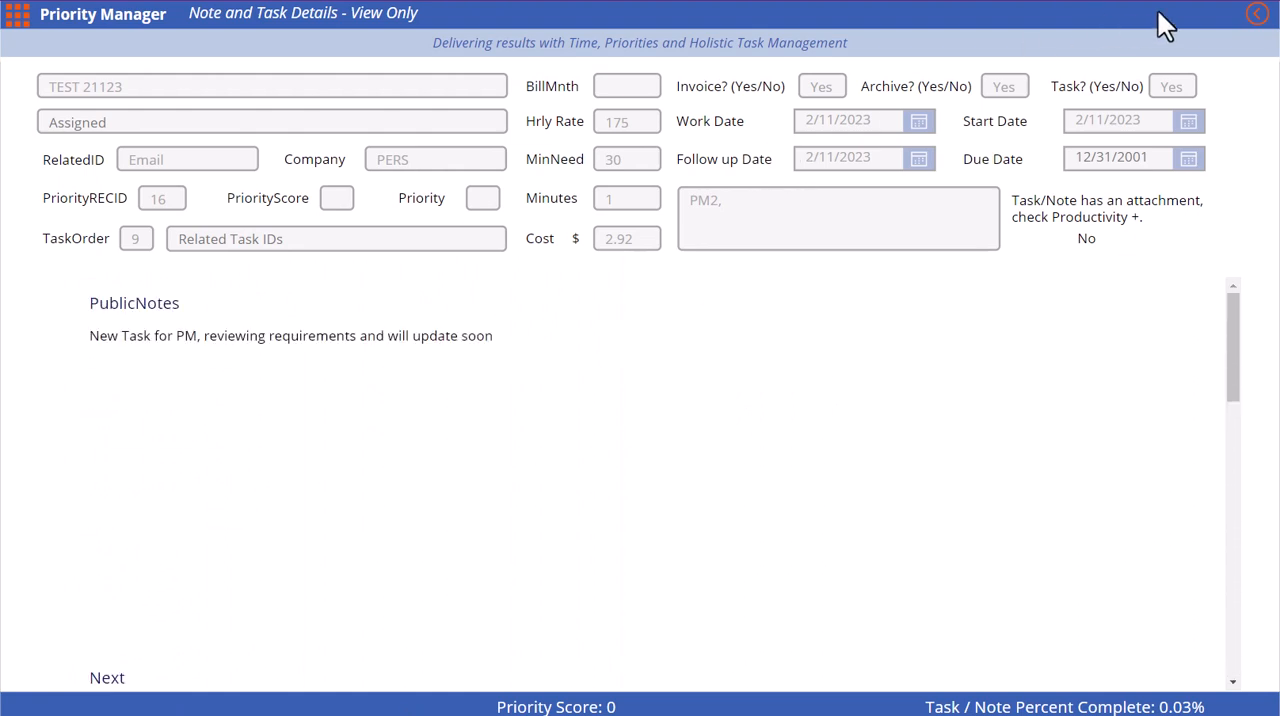
click(1256, 14)
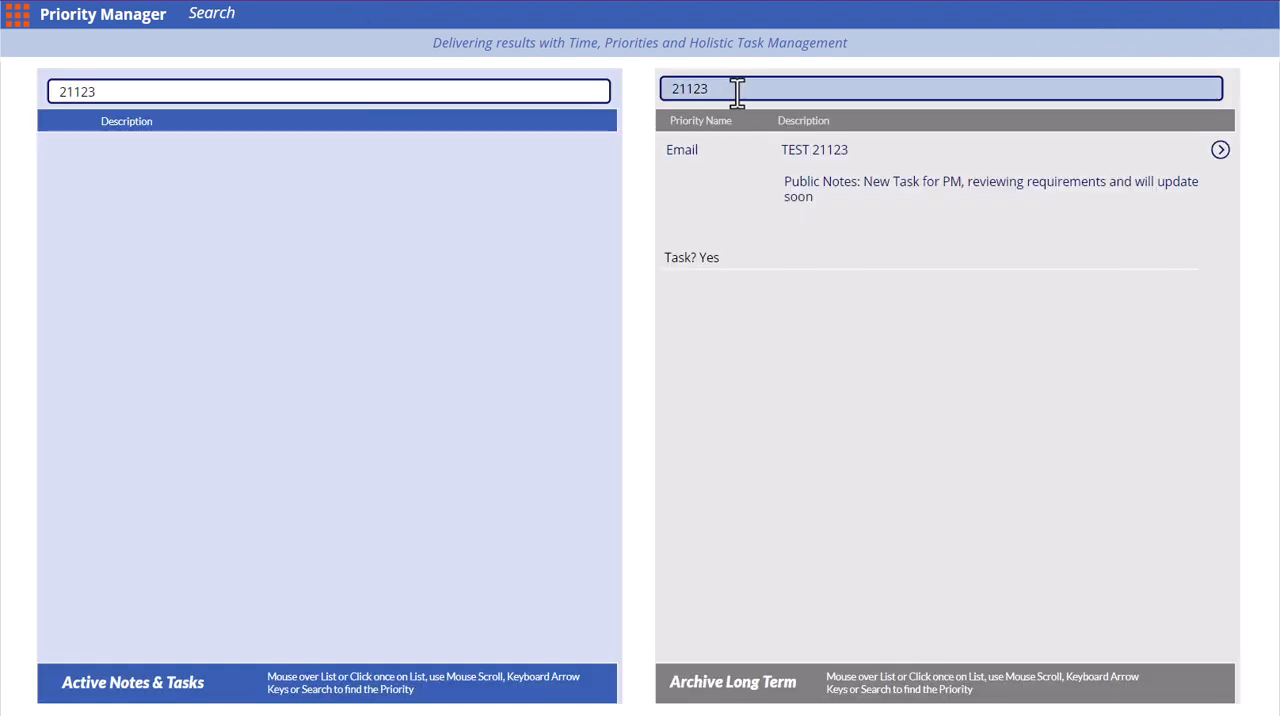
Clear the 21123 filter from the long-term archive search
click(694, 88)
drag(694, 88, 751, 86)
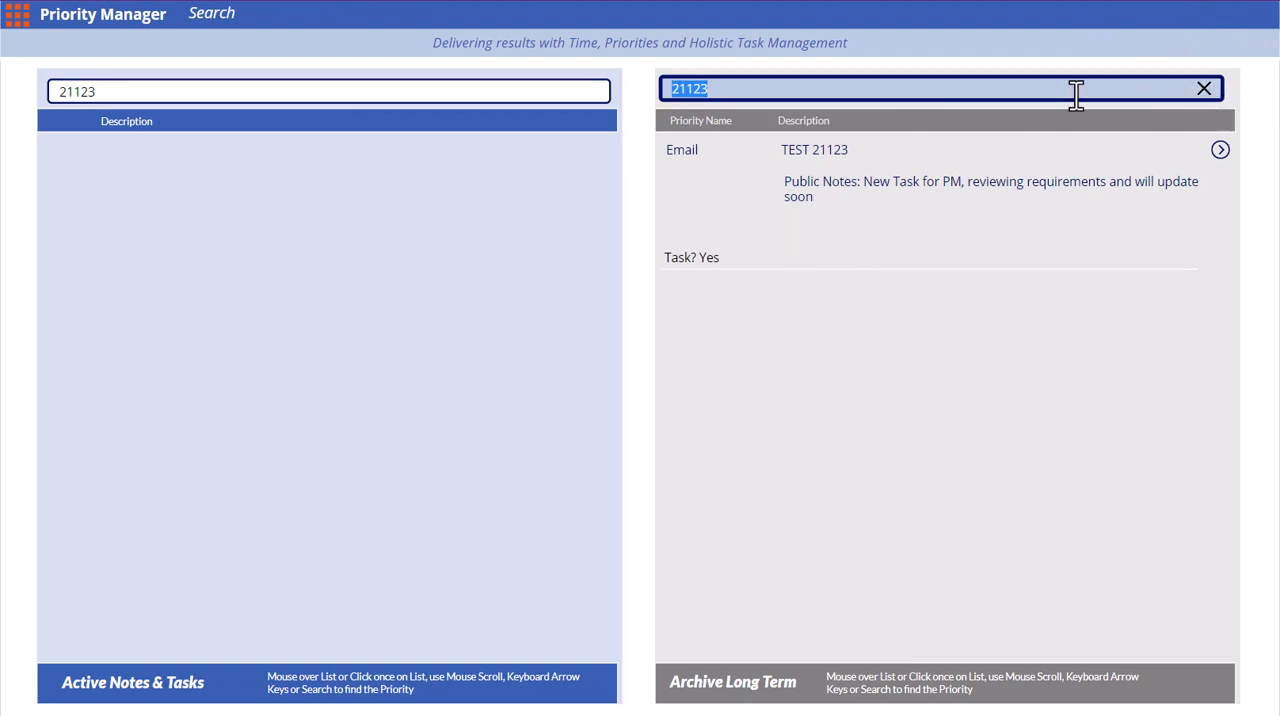
click(1205, 90)
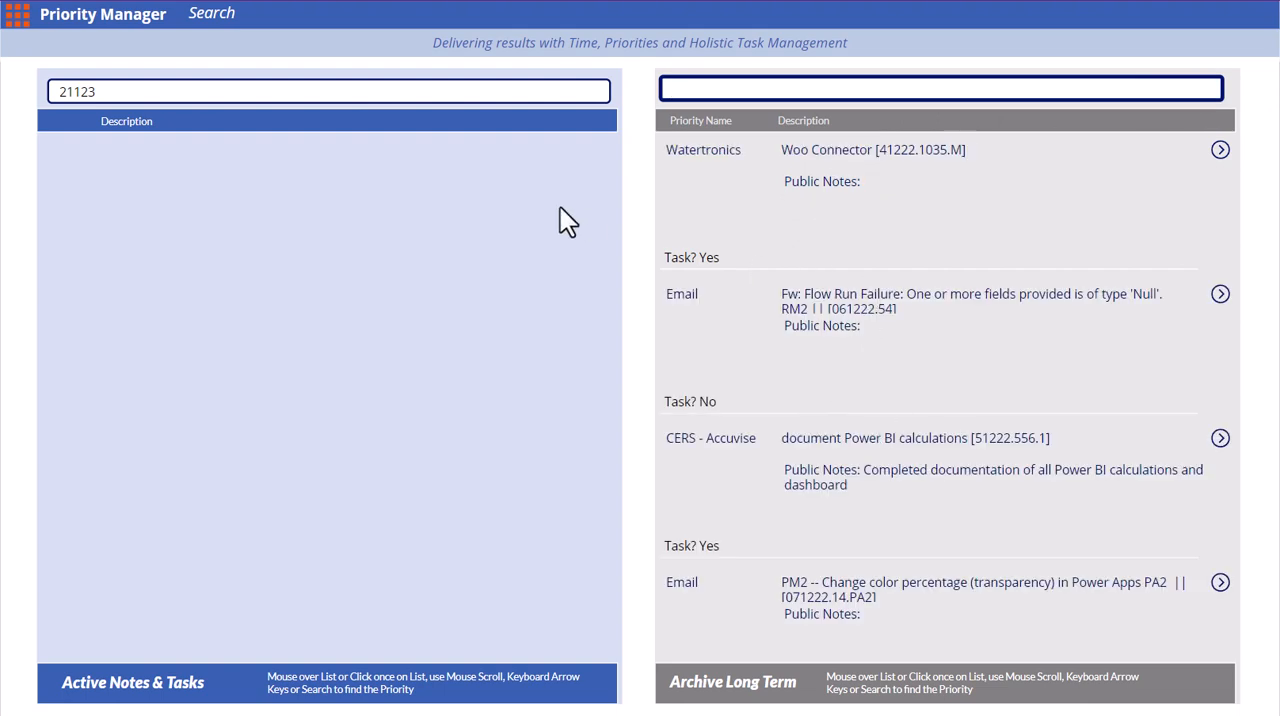
Search active and archived tasks for Parse, then review the notes and attachments of the archived Watertronics task
drag(165, 92, 2, 82)
key(ctrl+c)
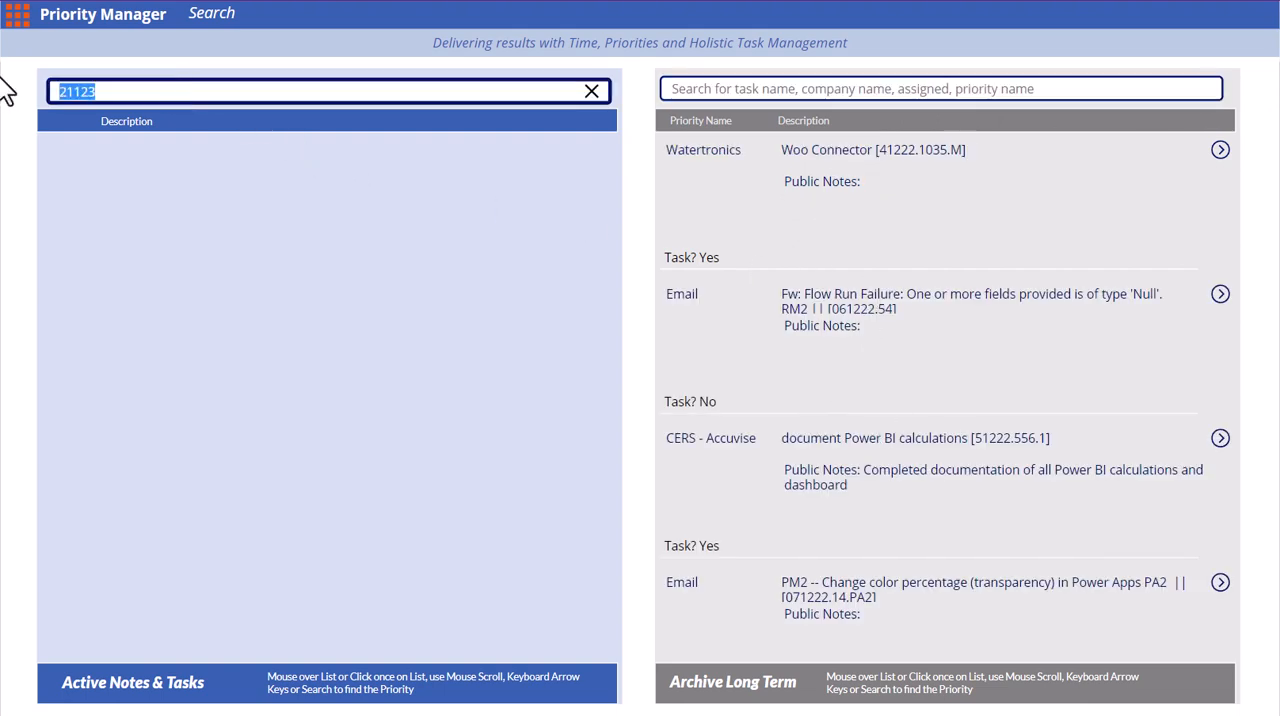
text(Parse)
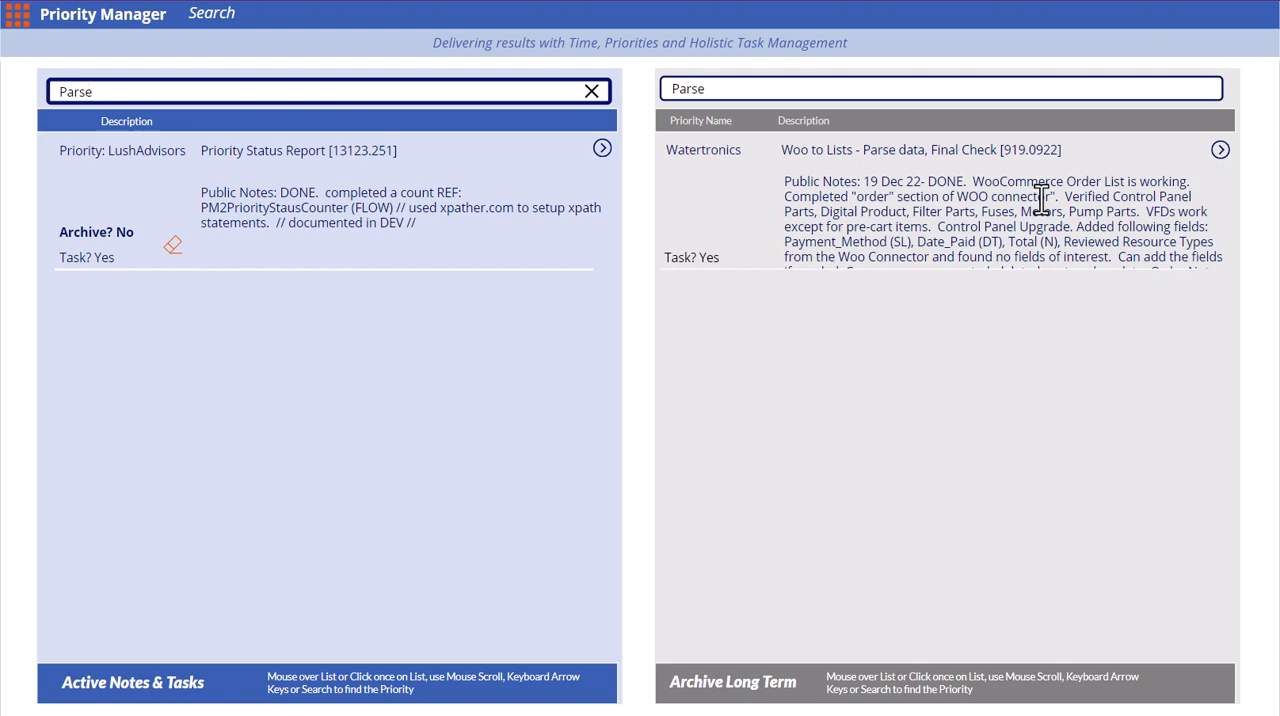
click(1220, 149)
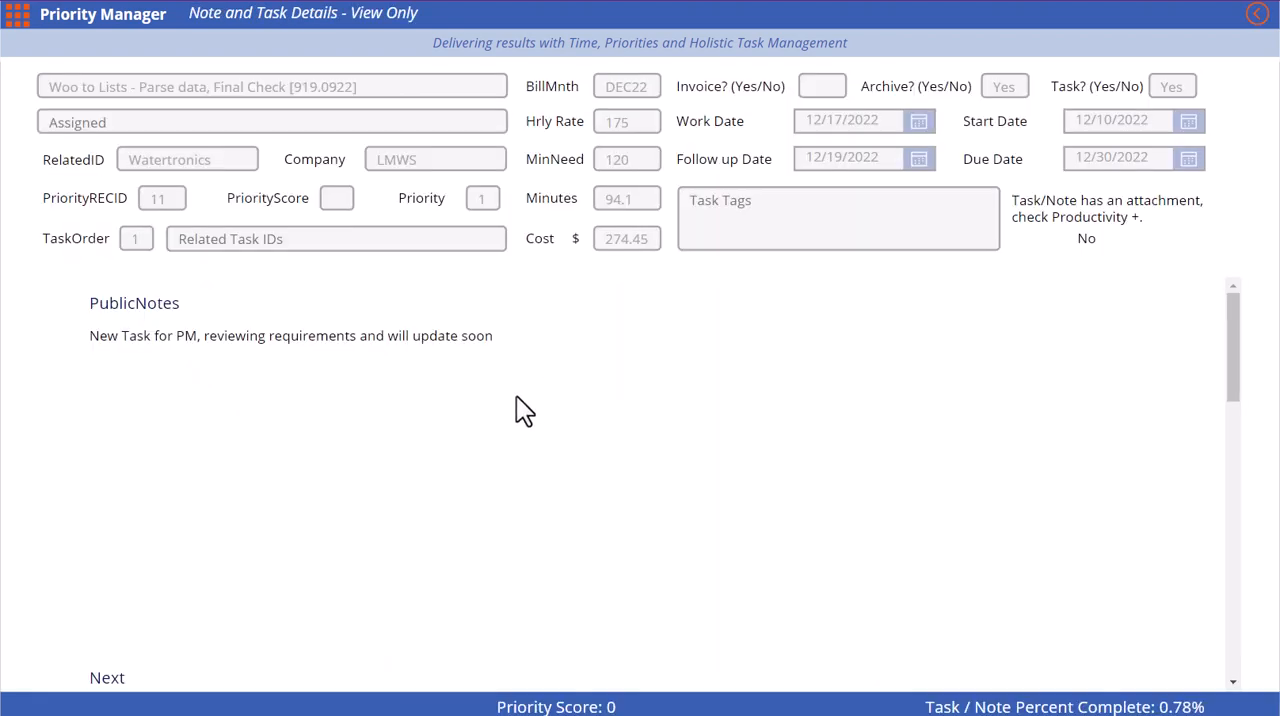
scroll(516, 398, down, 10)
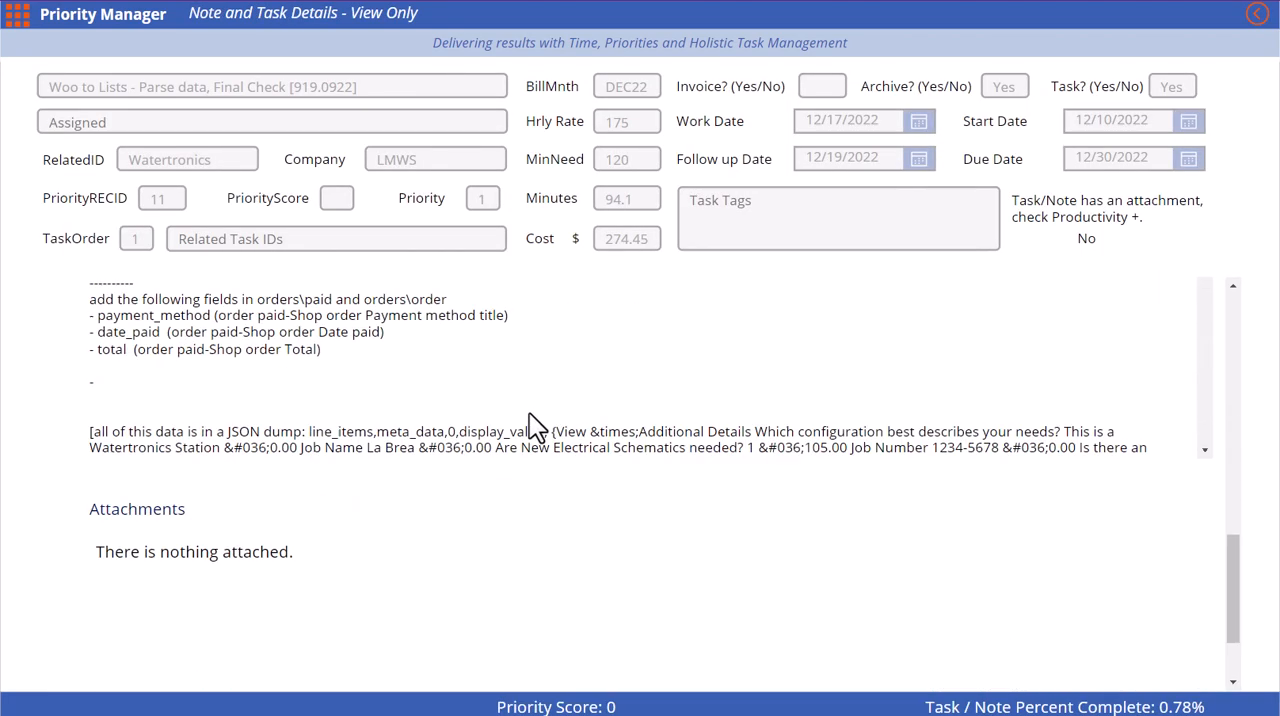
scroll(529, 414, up, 10)
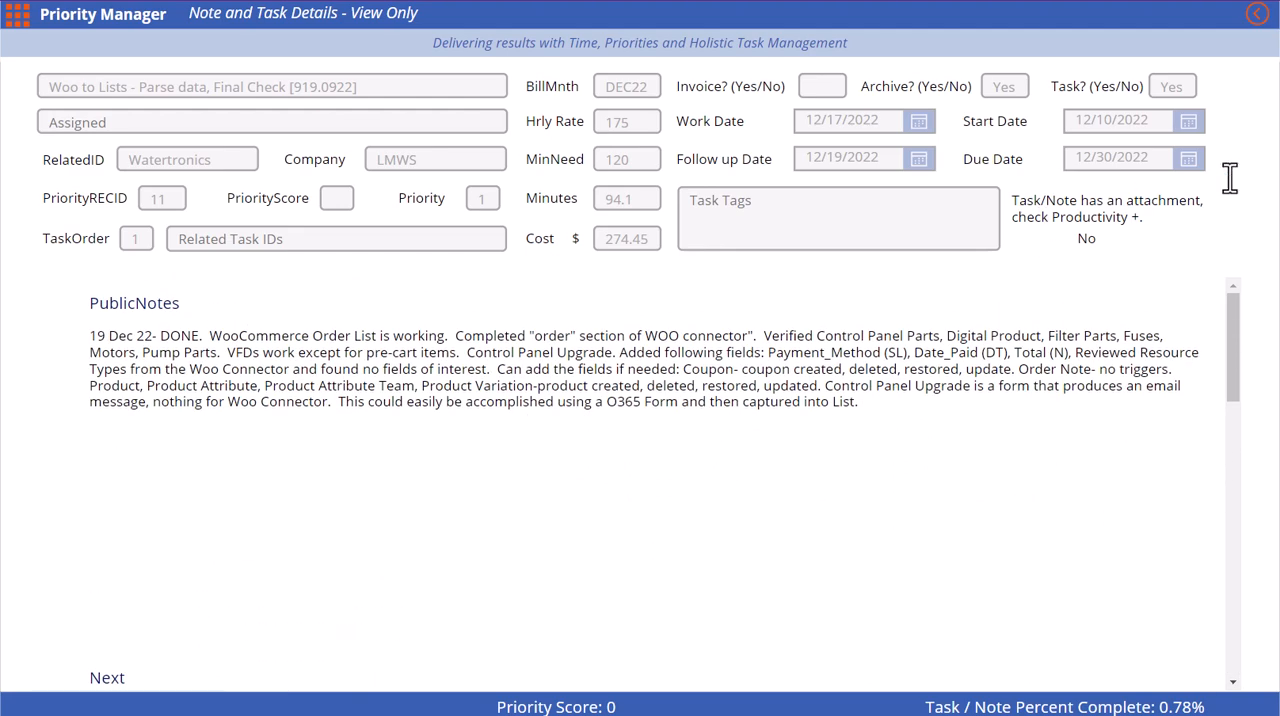
click(1257, 16)
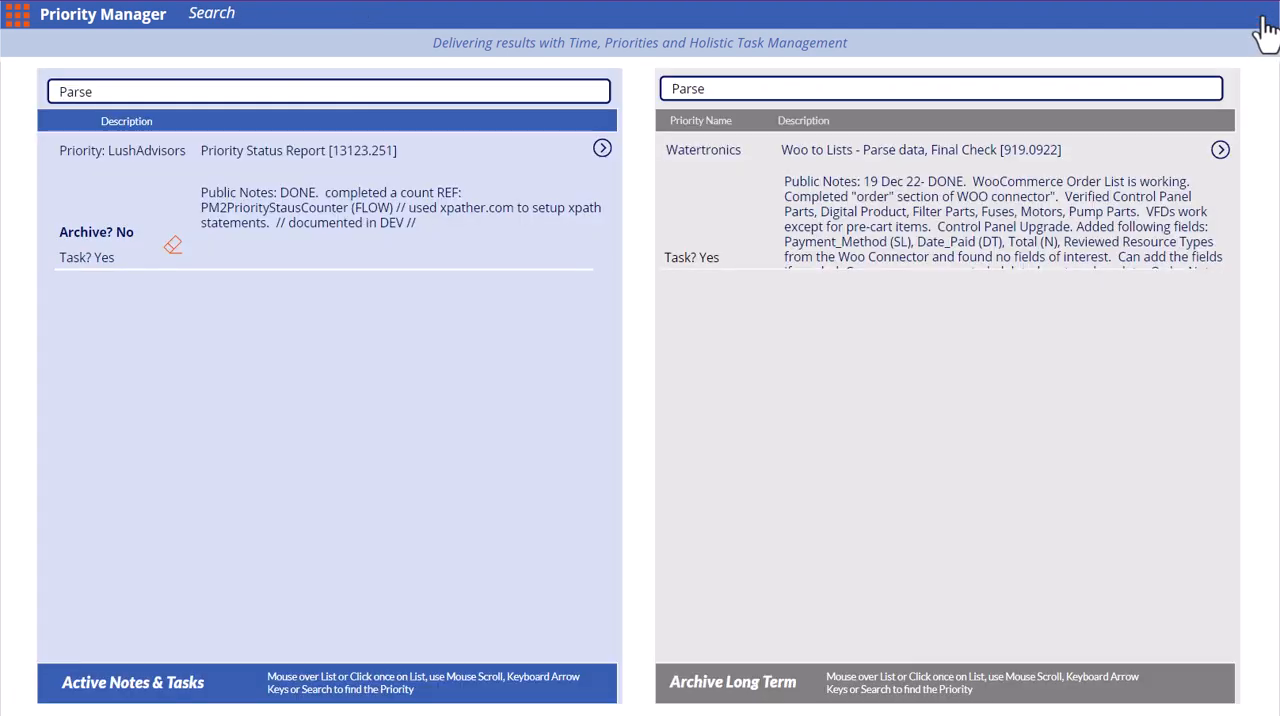
Clear the Parse filter and search active and archived tasks for 21123 again
click(421, 90)
click(589, 92)
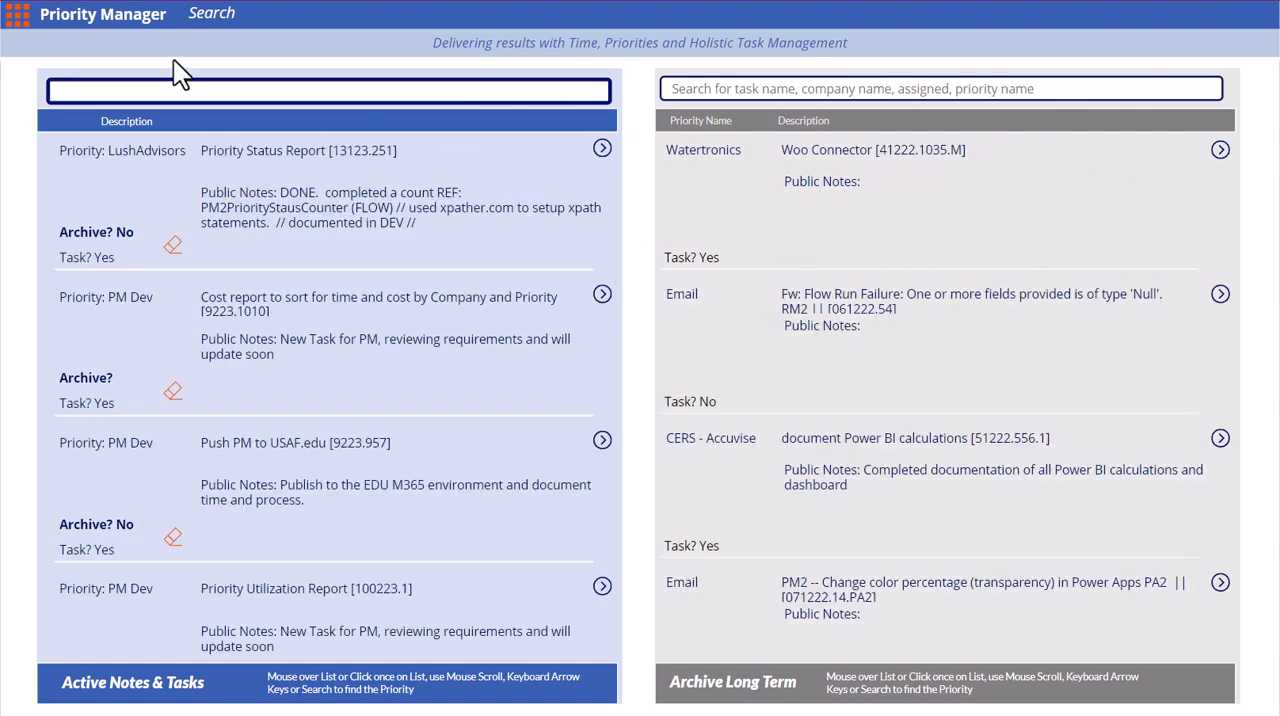
click(298, 90)
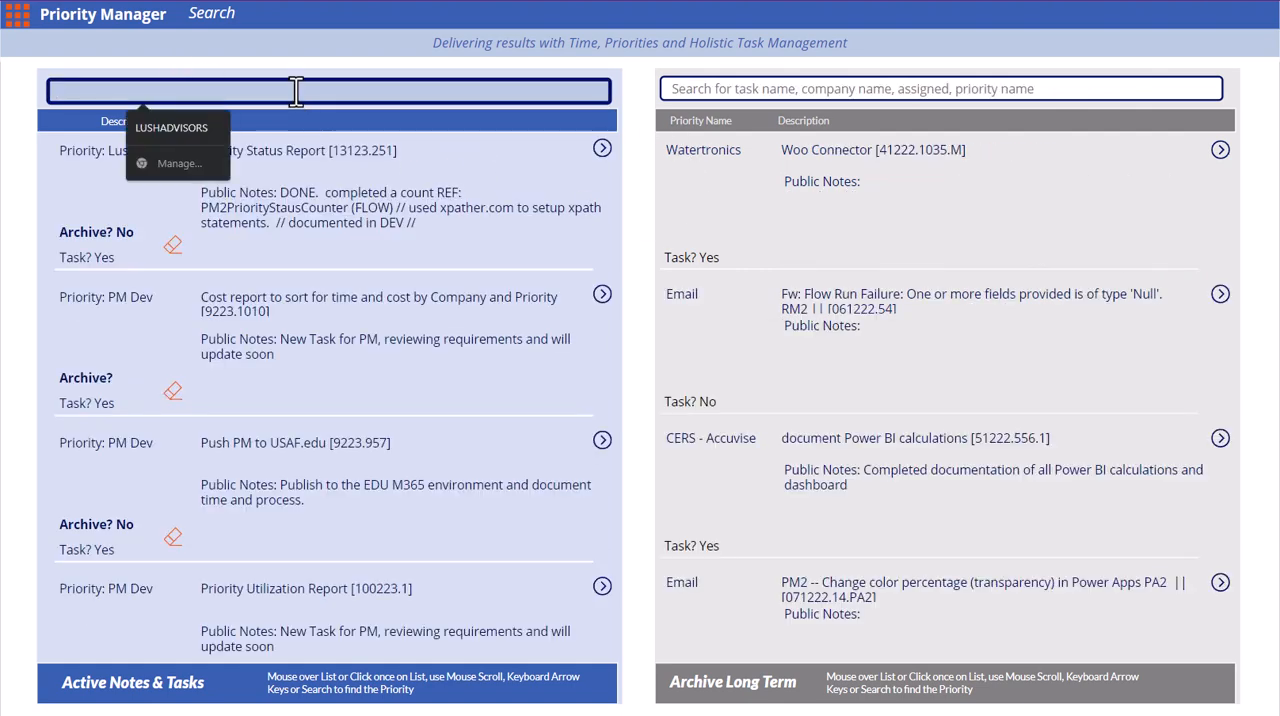
text(21123)
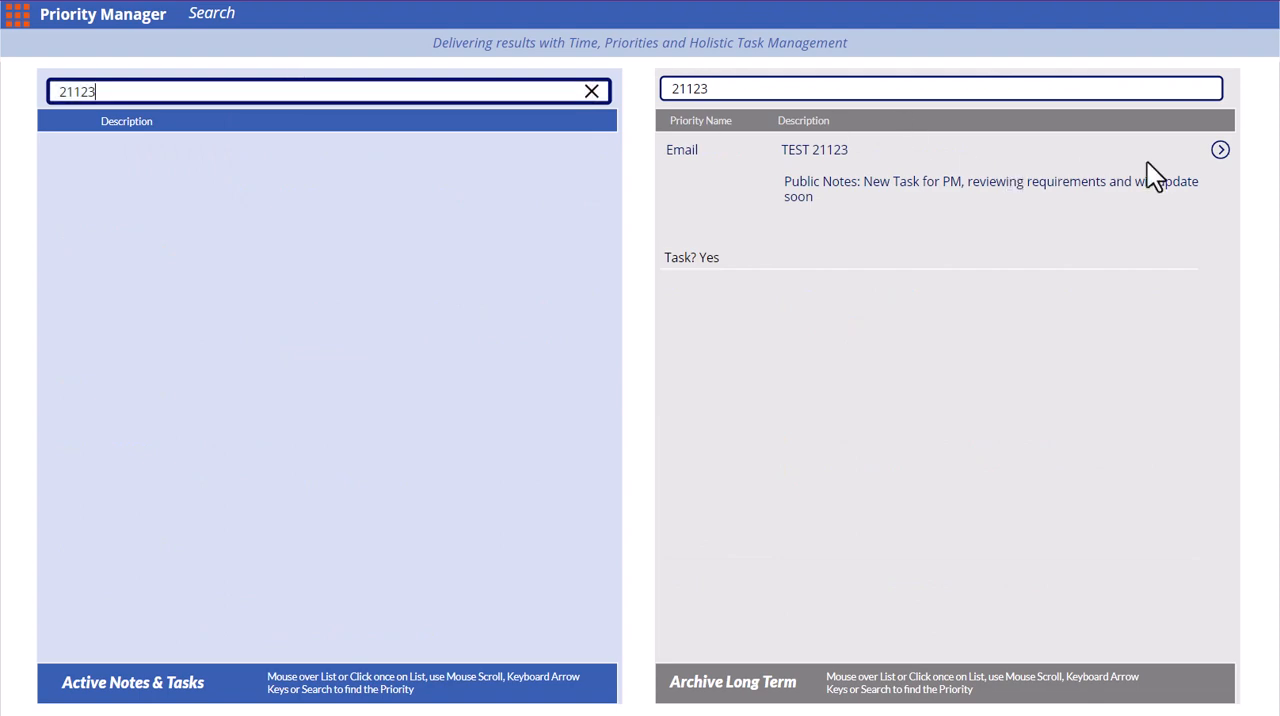
Filter the Archive Long Term page by 21123, set TEST 21123's Archive field to No and upload it to the active tasks
click(12, 16)
click(393, 50)
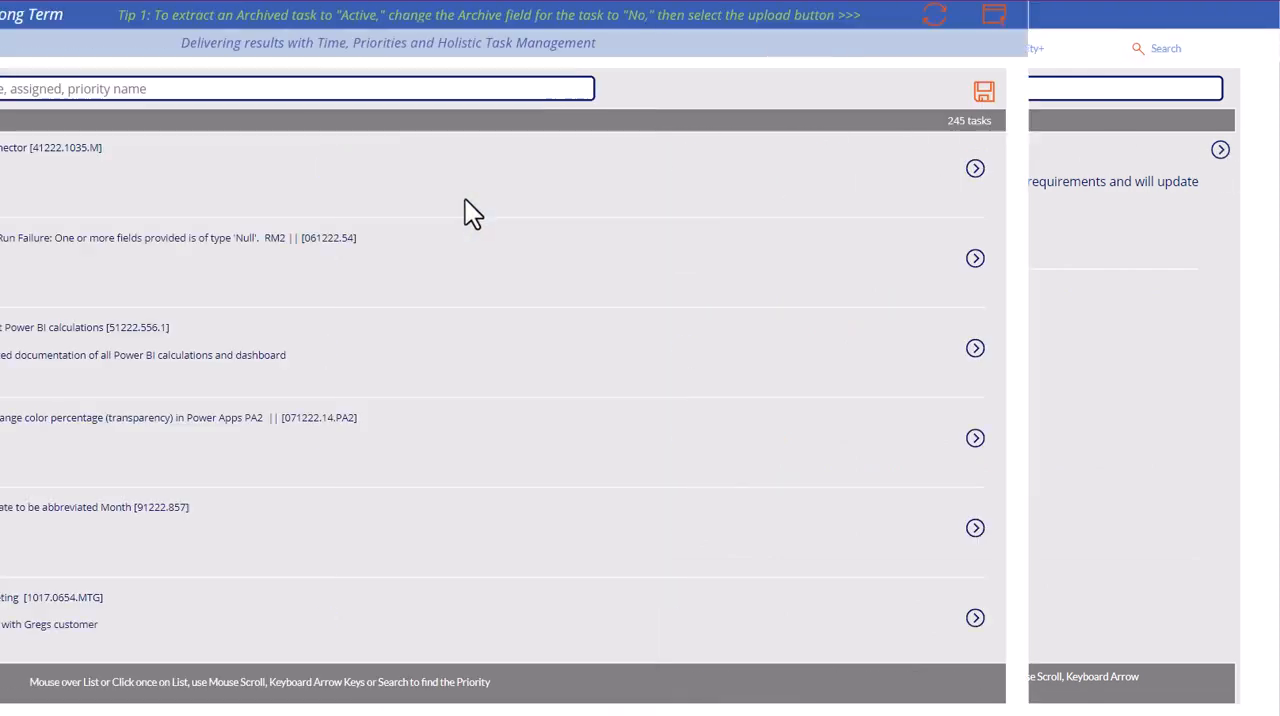
click(89, 86)
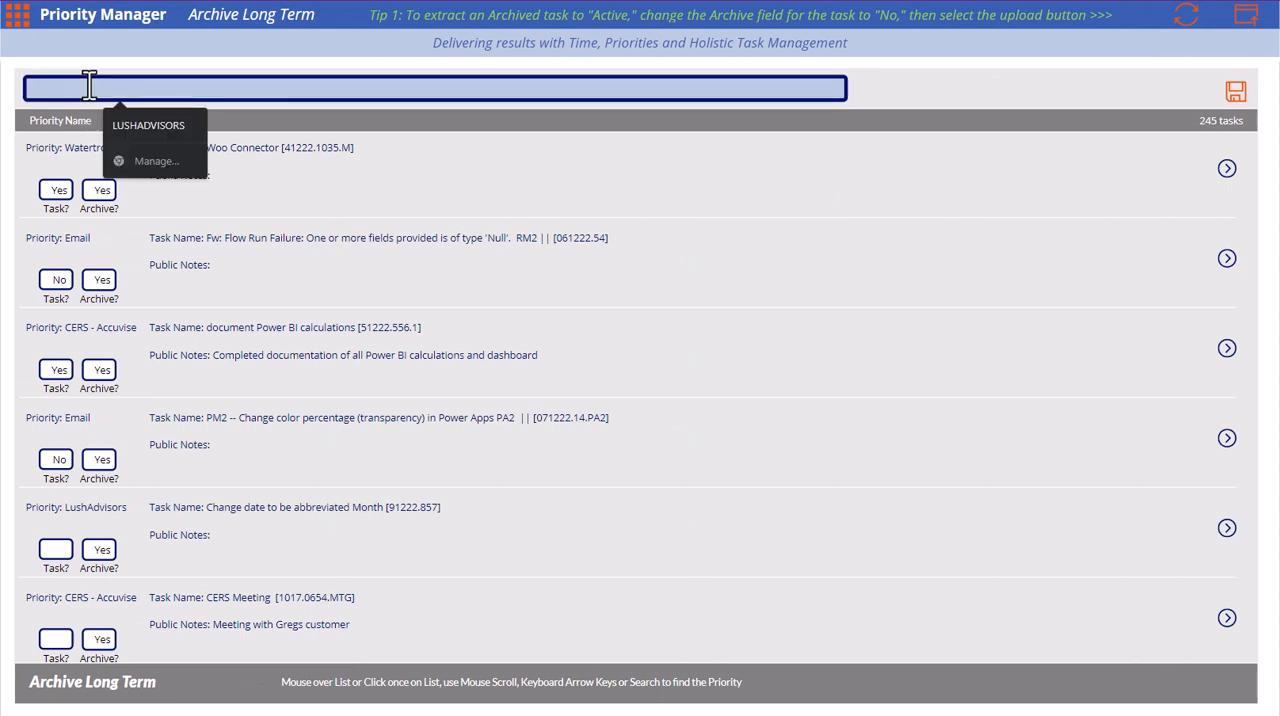
key(ctrl+v)
click(101, 190)
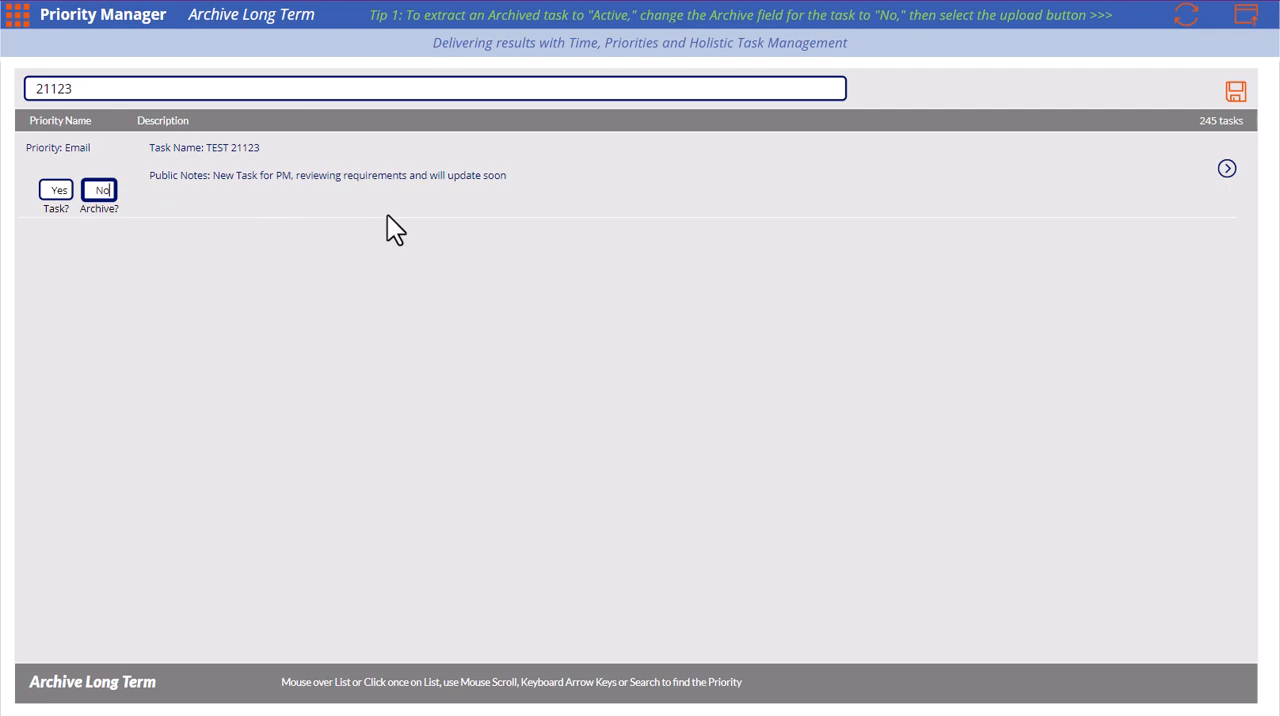
click(1246, 20)
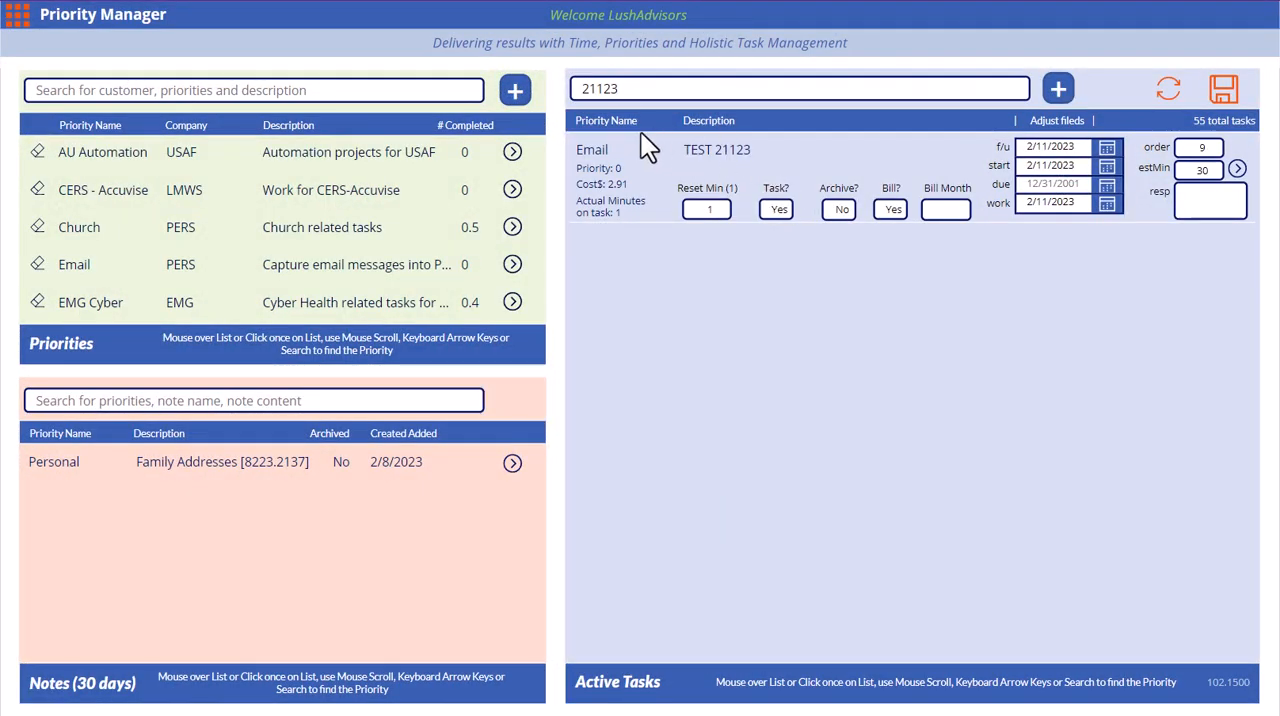
click(631, 88)
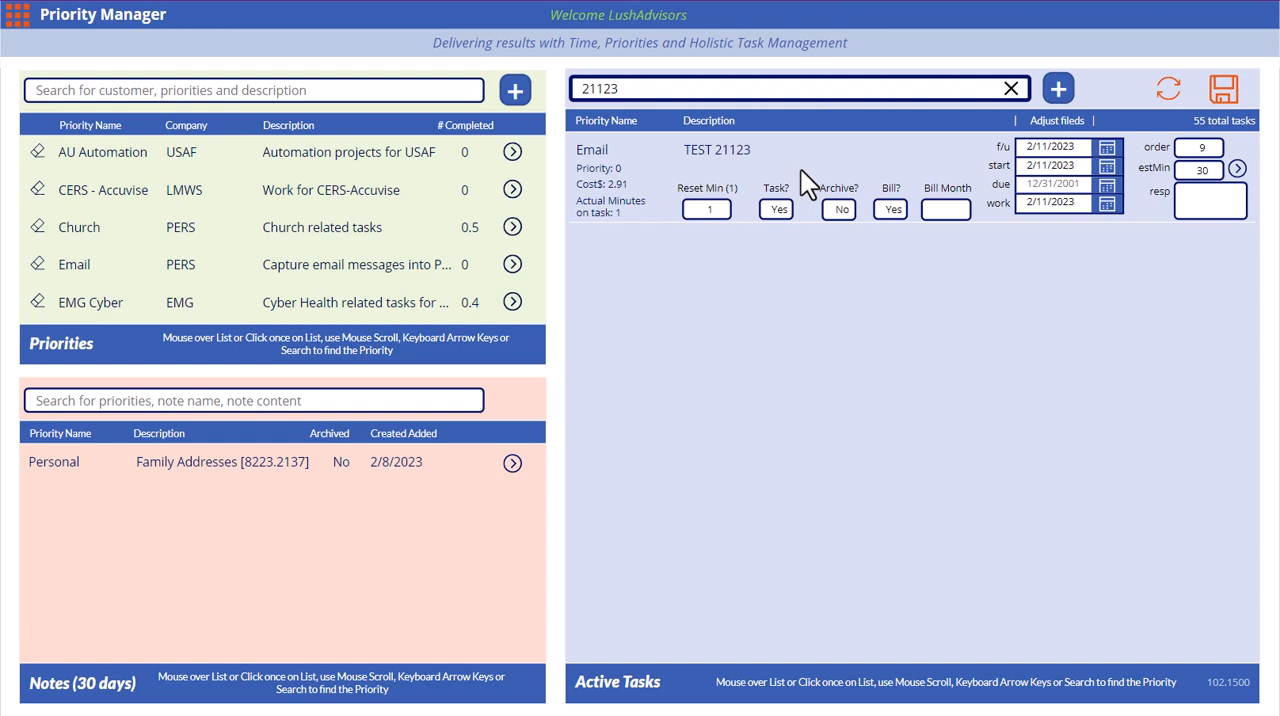
click(25, 35)
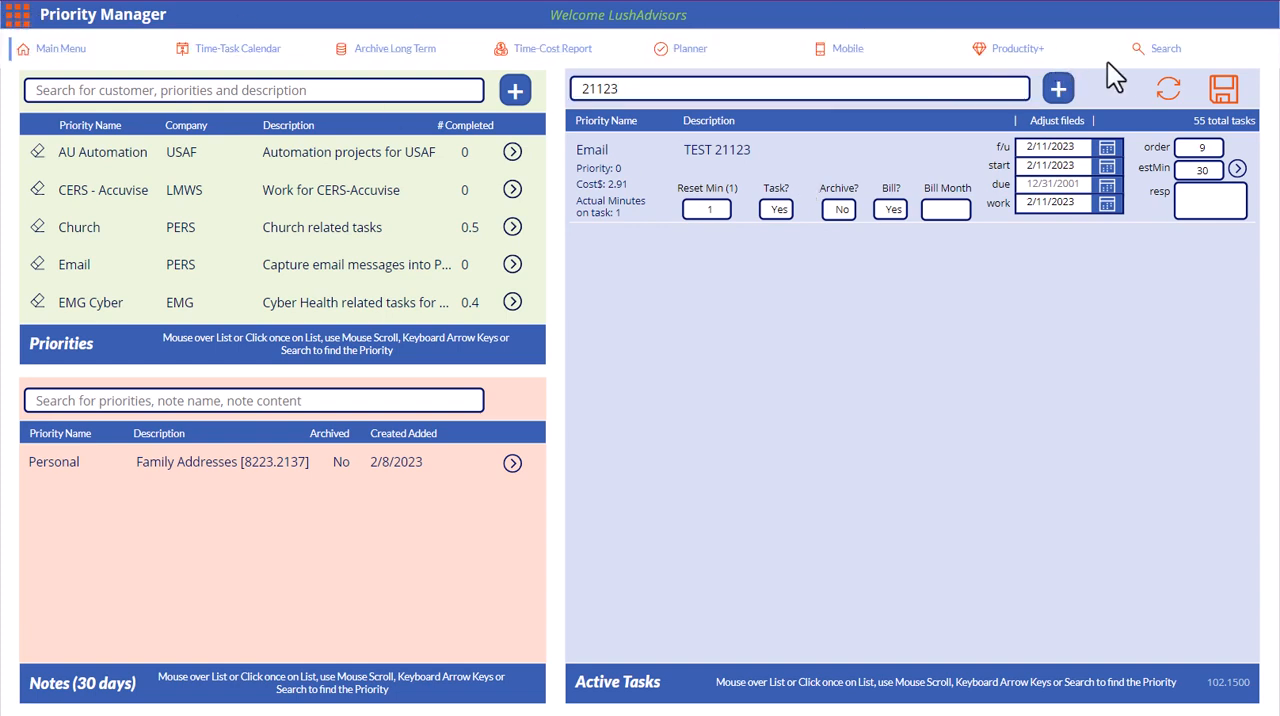
click(26, 36)
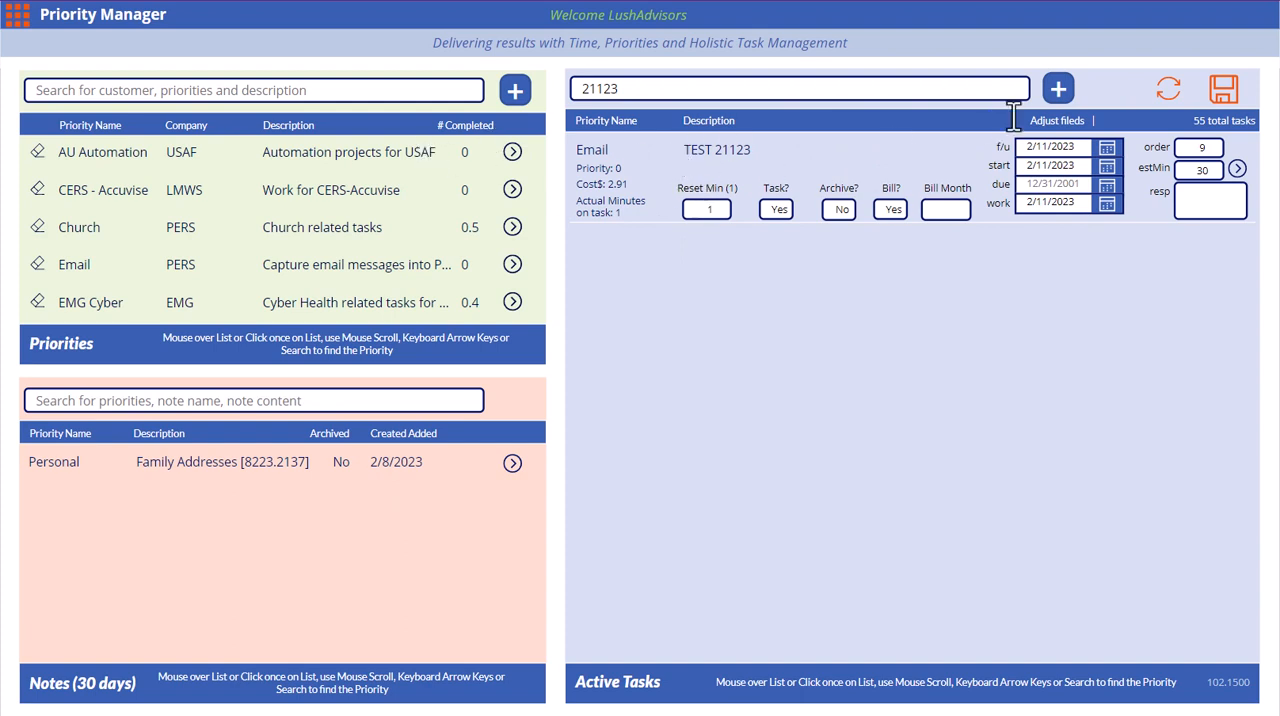
Look up 21123 on the Search page to locate the task restored from the archive
click(14, 20)
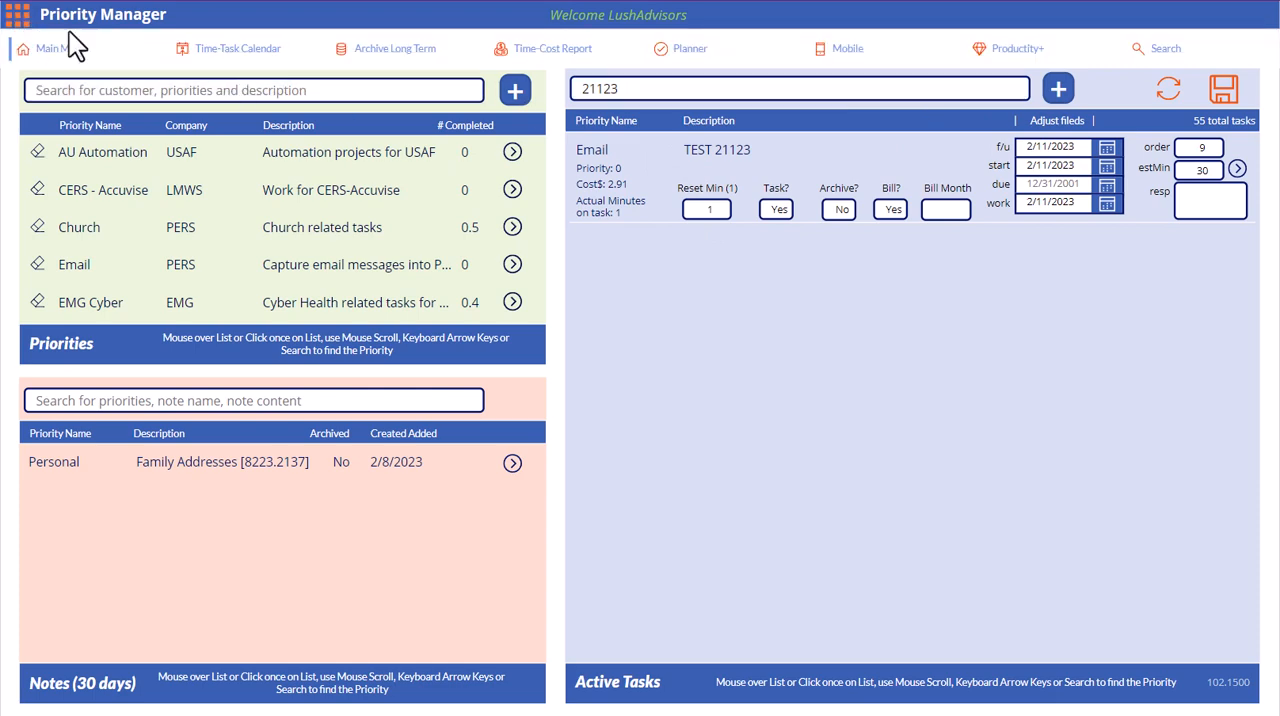
click(1141, 53)
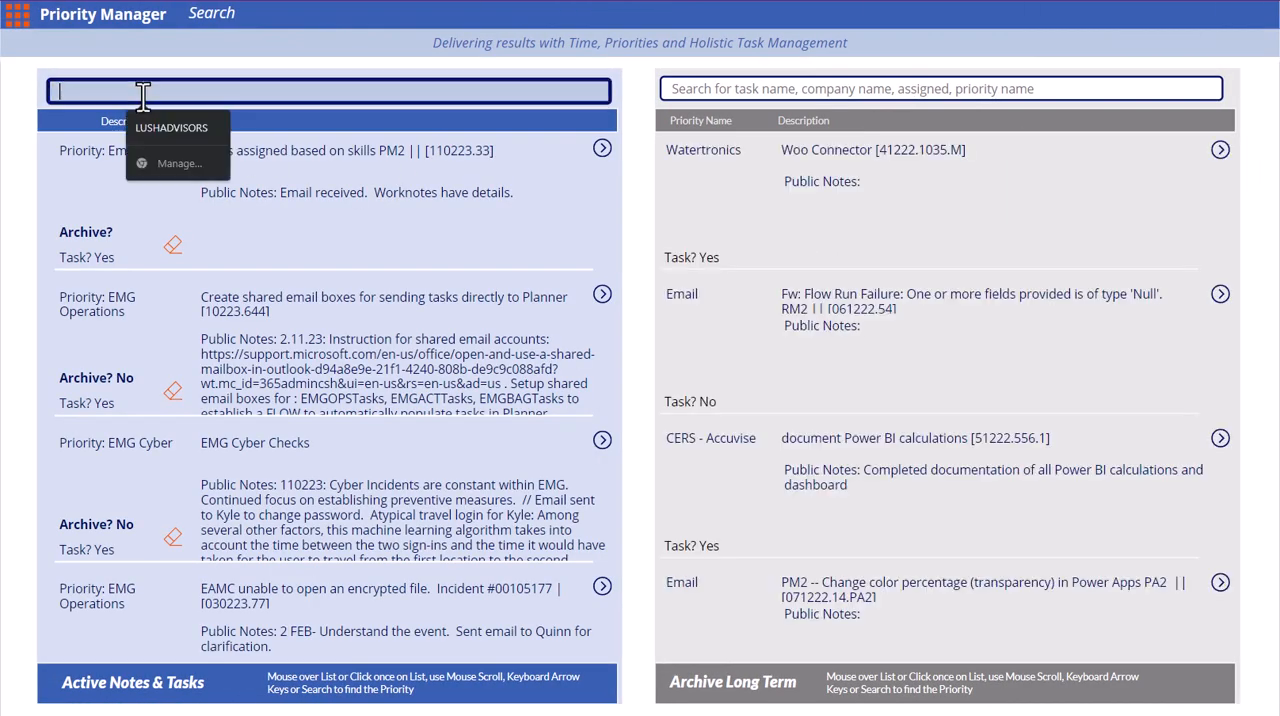
click(143, 91)
text(21123)
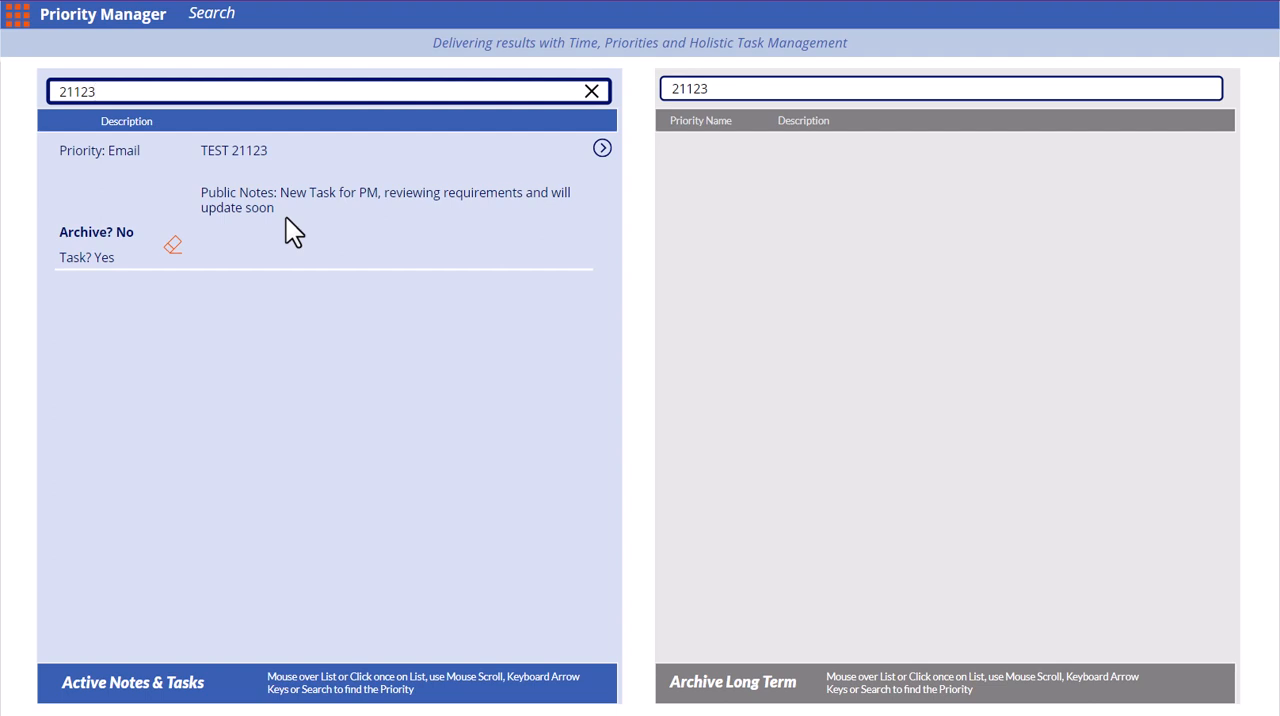
Review the editable details, notes and attachments of the active task TEST 21123 and return to the Search page
click(602, 148)
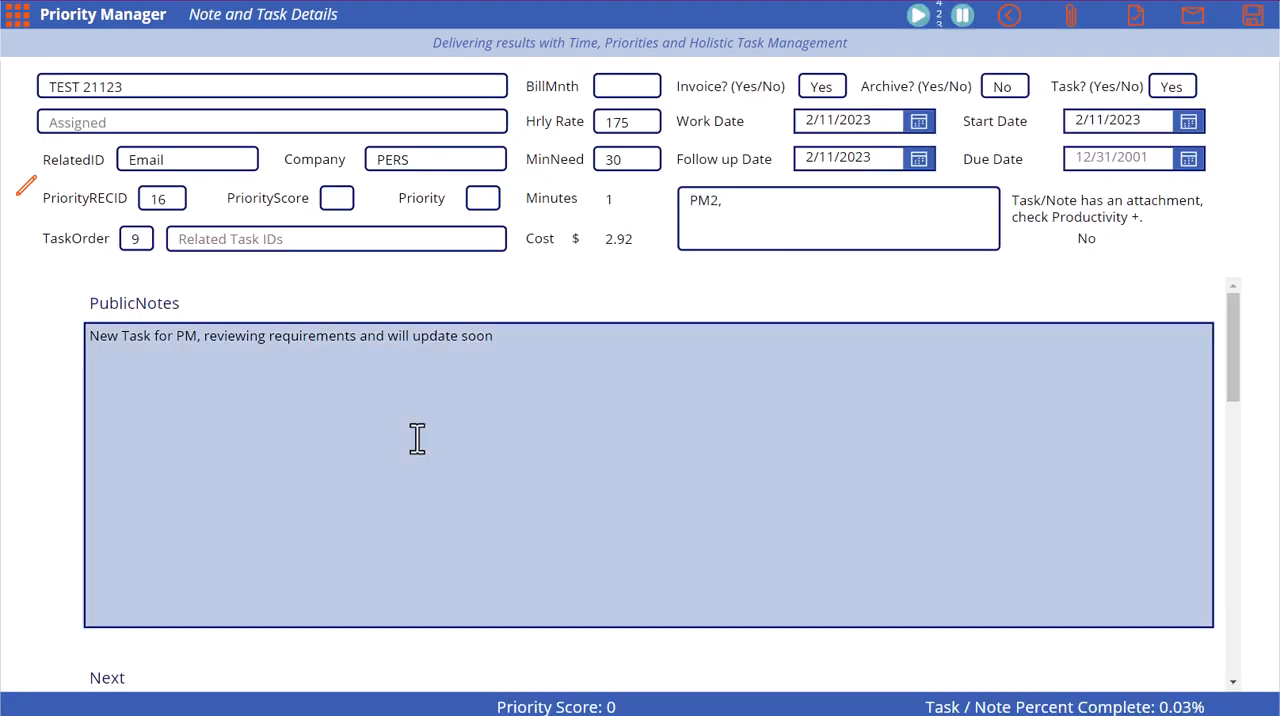
scroll(466, 404, down, 10)
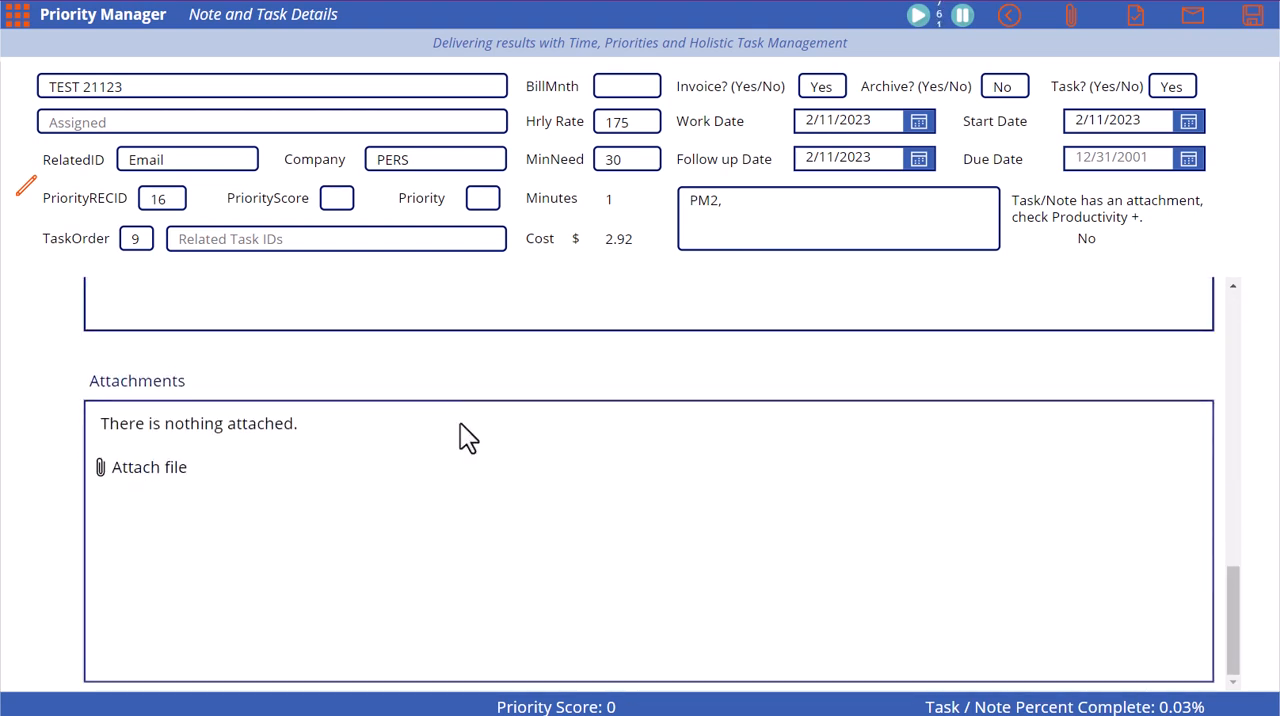
scroll(462, 423, up, 5)
scroll(463, 424, up, 3)
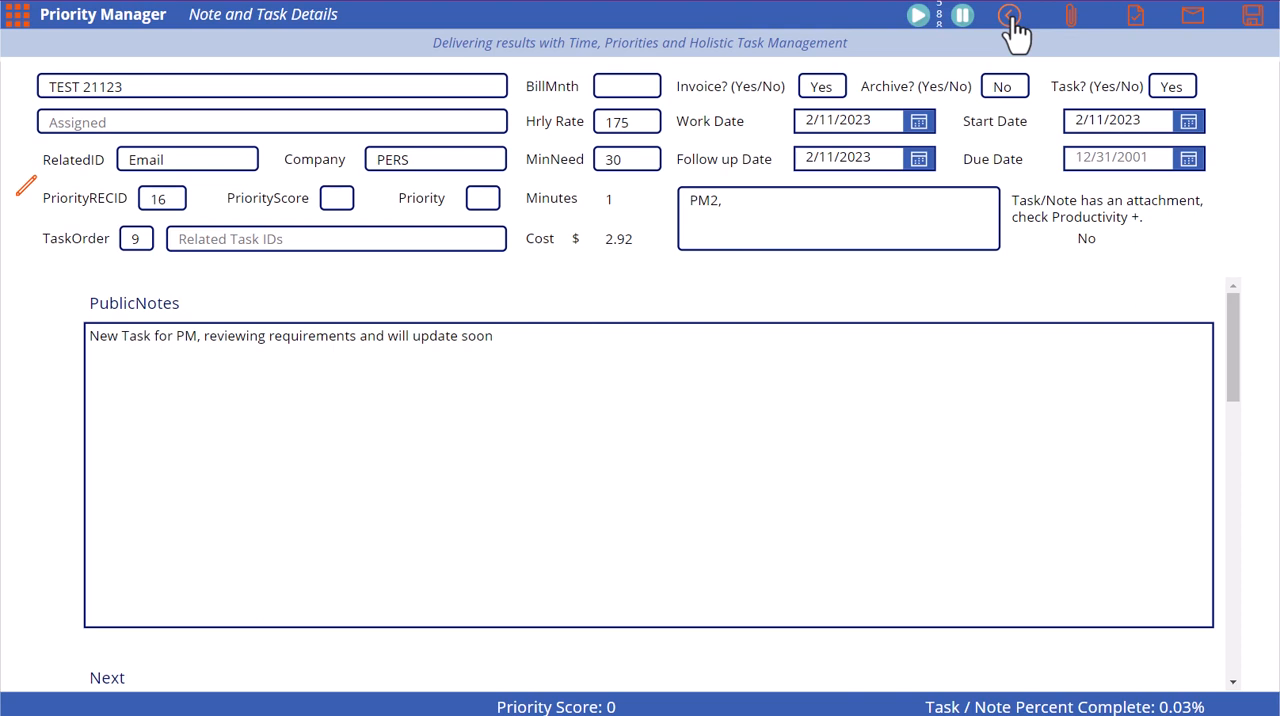
click(1009, 16)
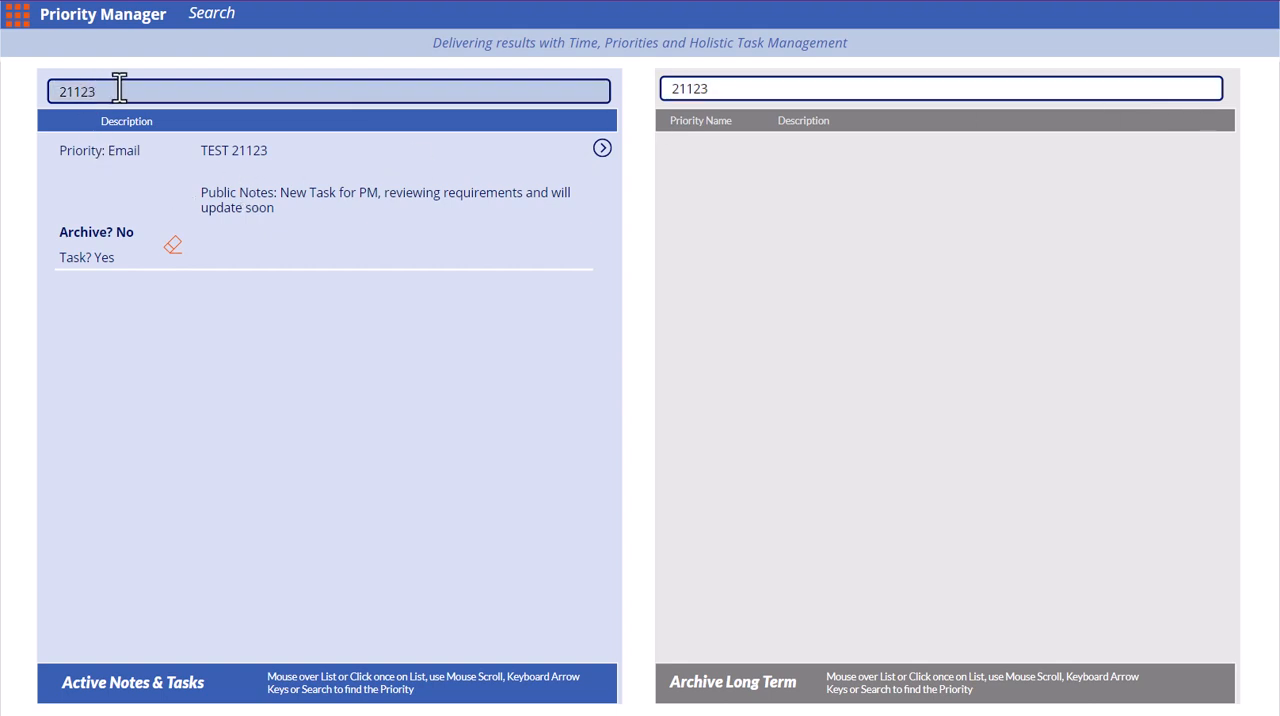
Delete the active task TEST 21123 from the Search page, confirm the deletion and return to the main overview
click(17, 14)
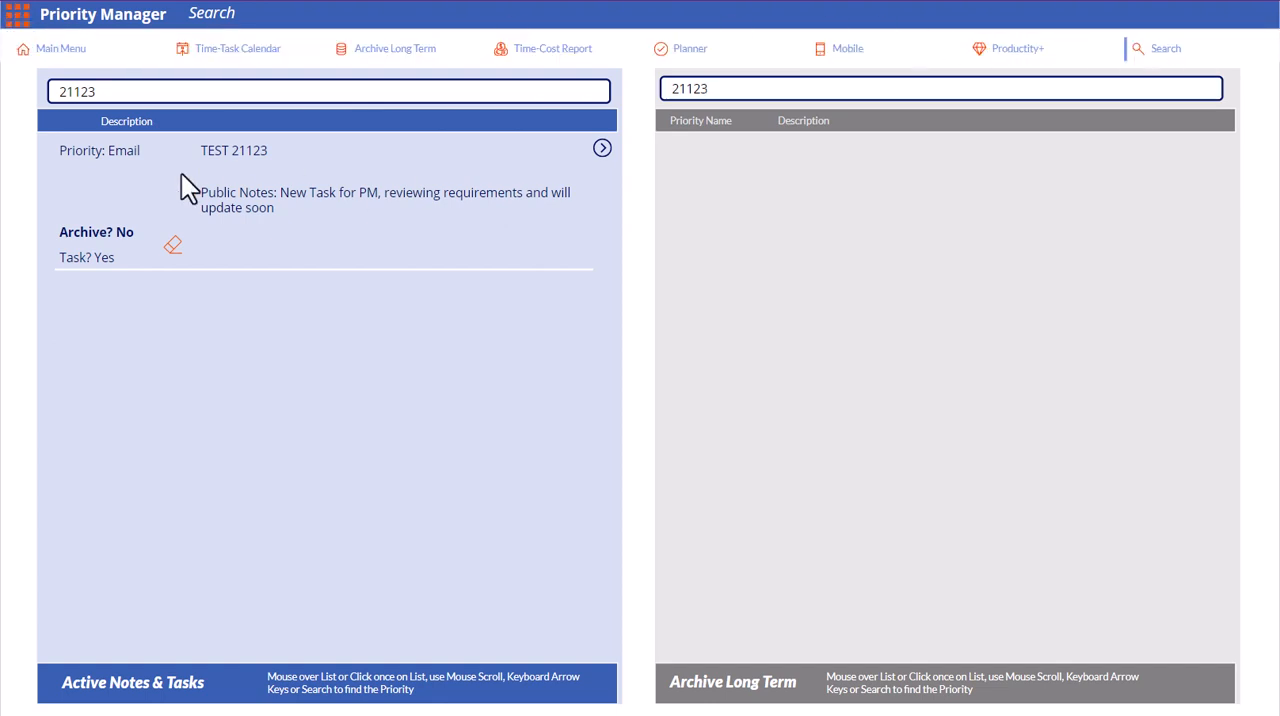
click(174, 247)
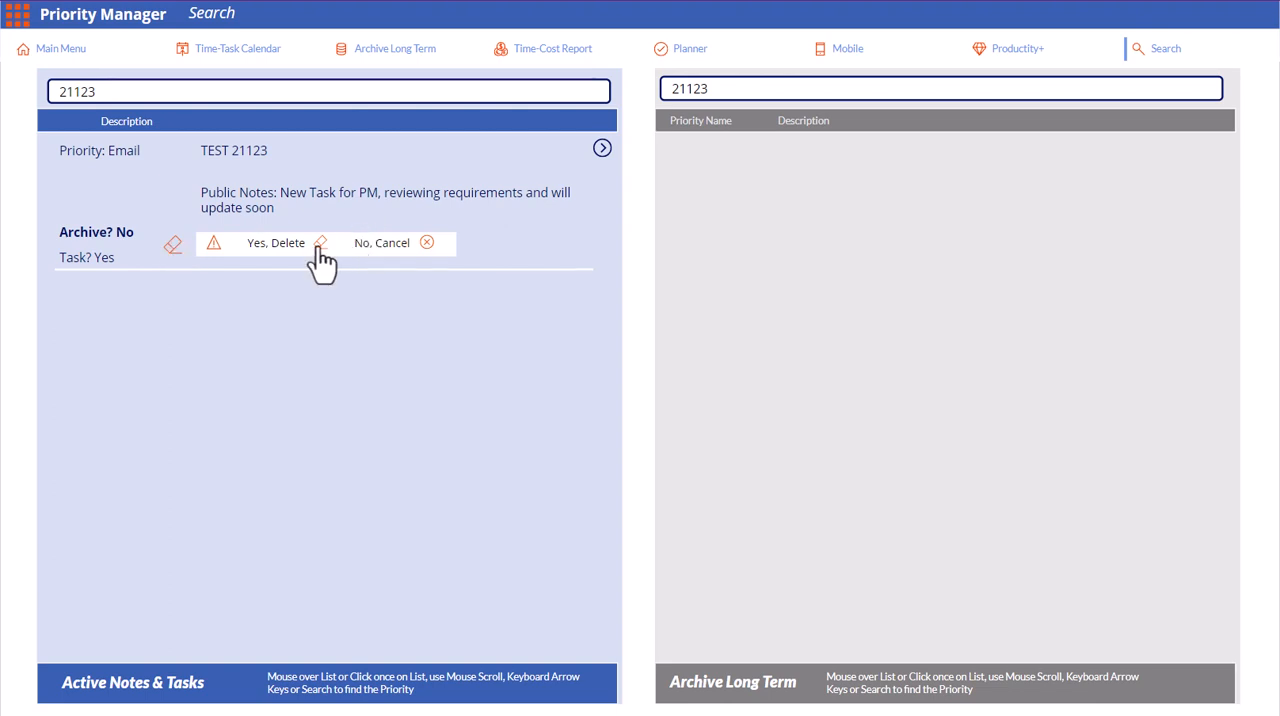
click(426, 245)
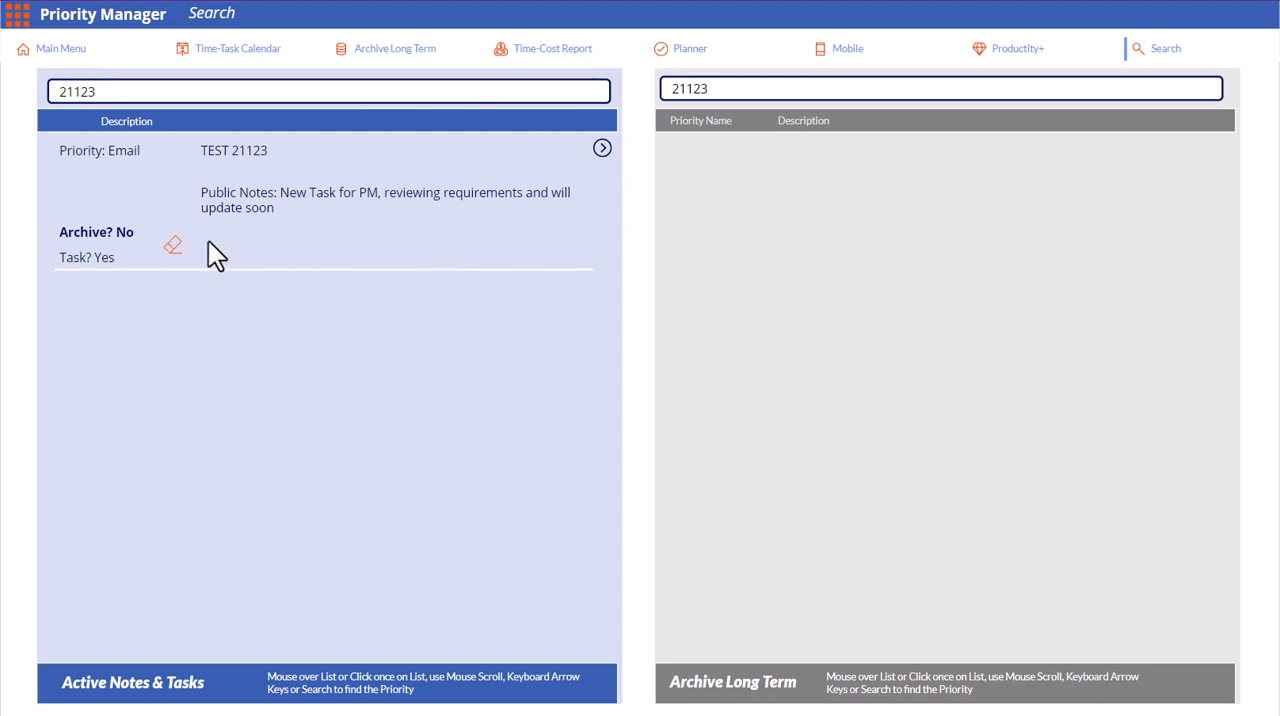
click(172, 247)
click(323, 252)
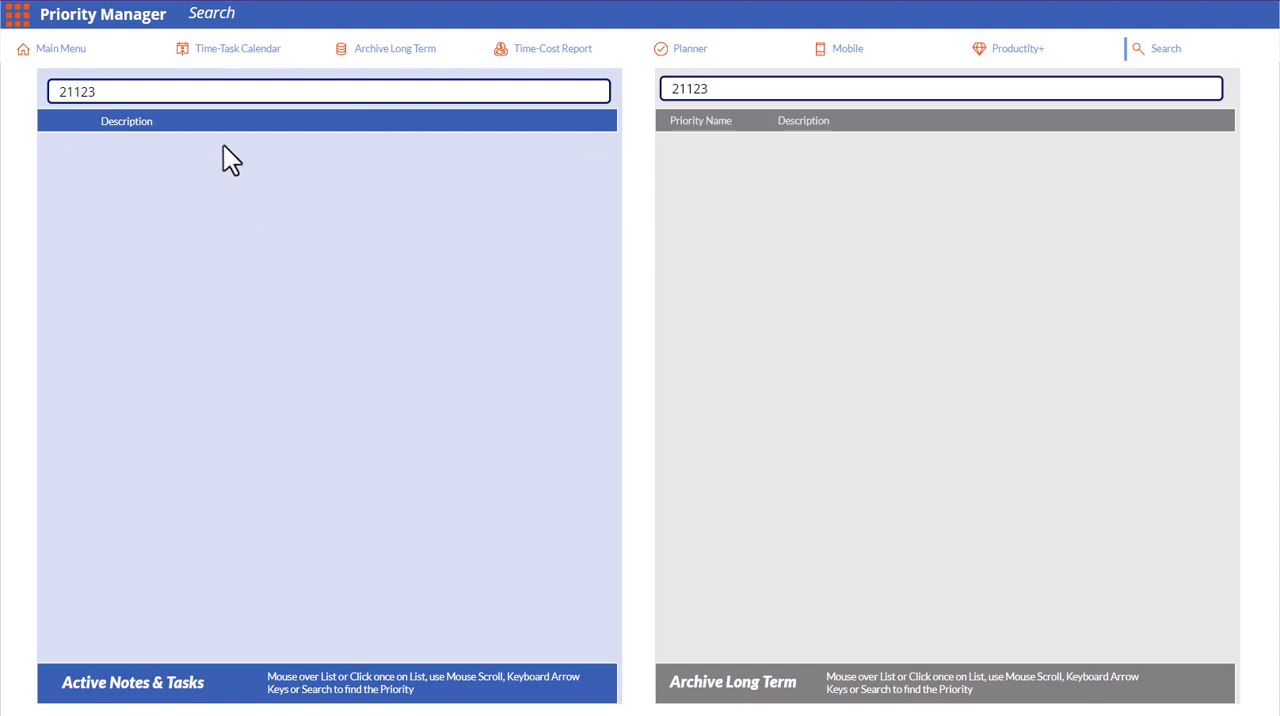
click(58, 56)
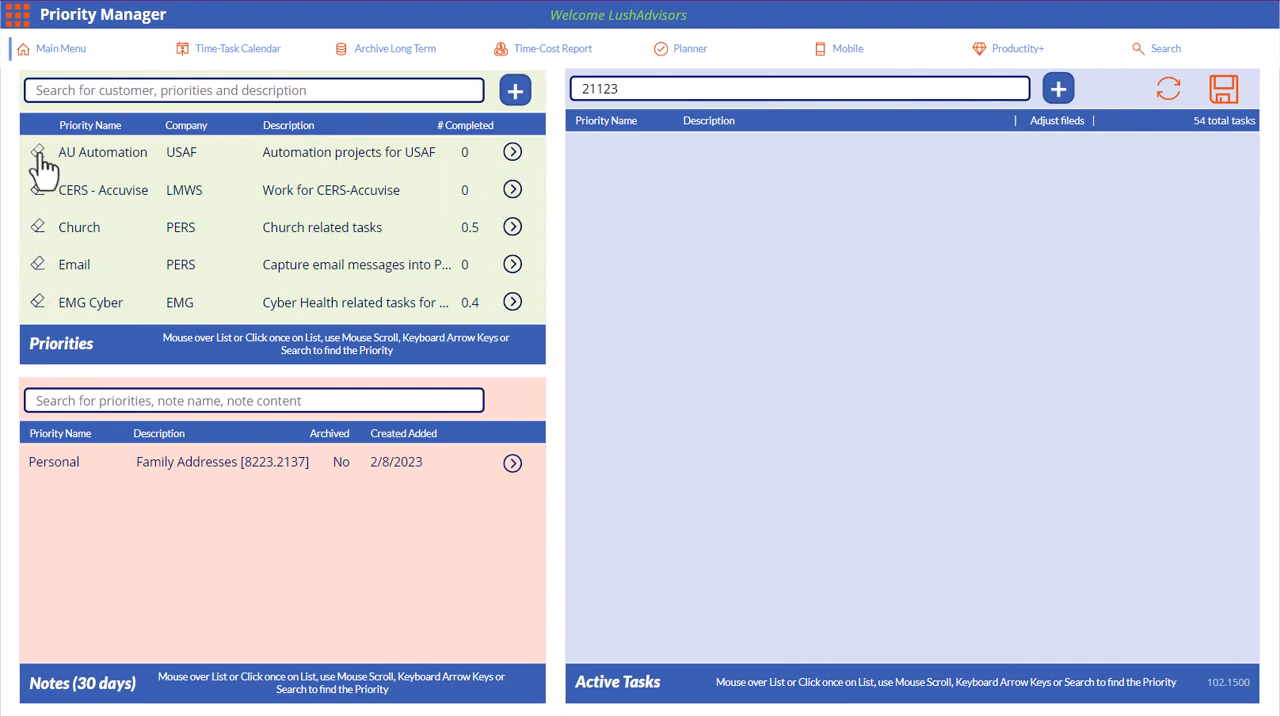
scroll(51, 166, down, 6)
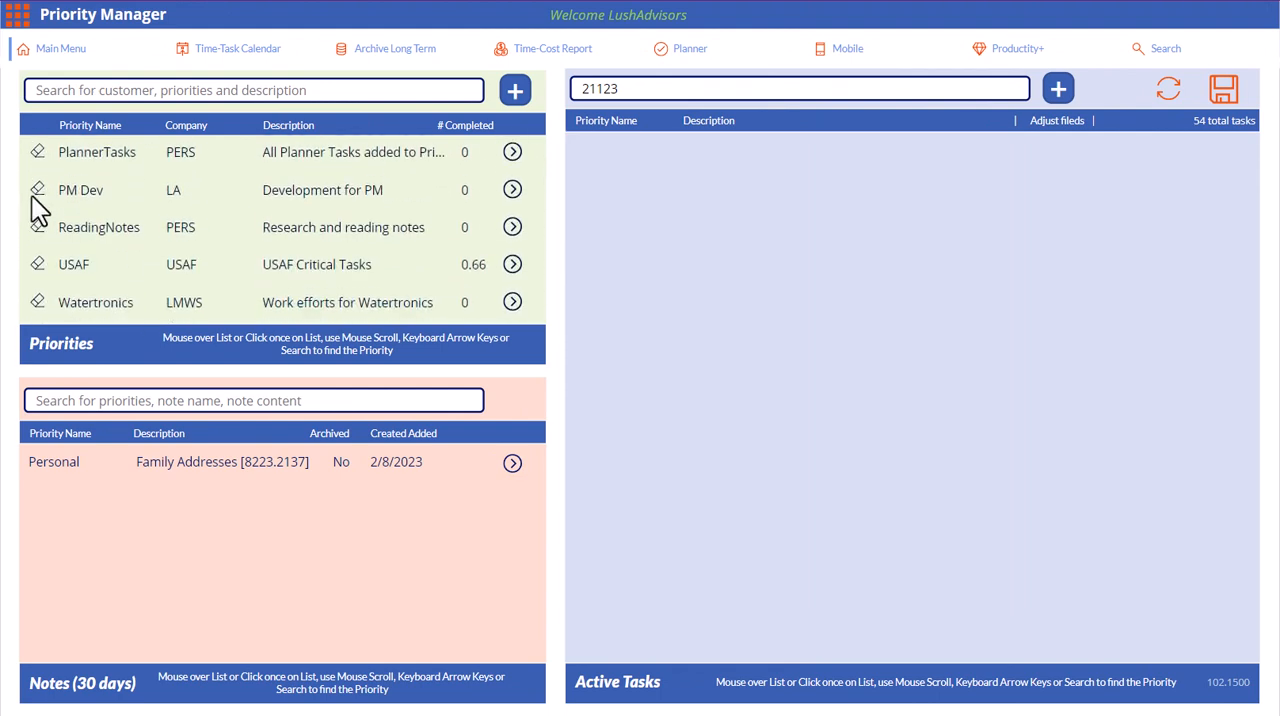
click(37, 229)
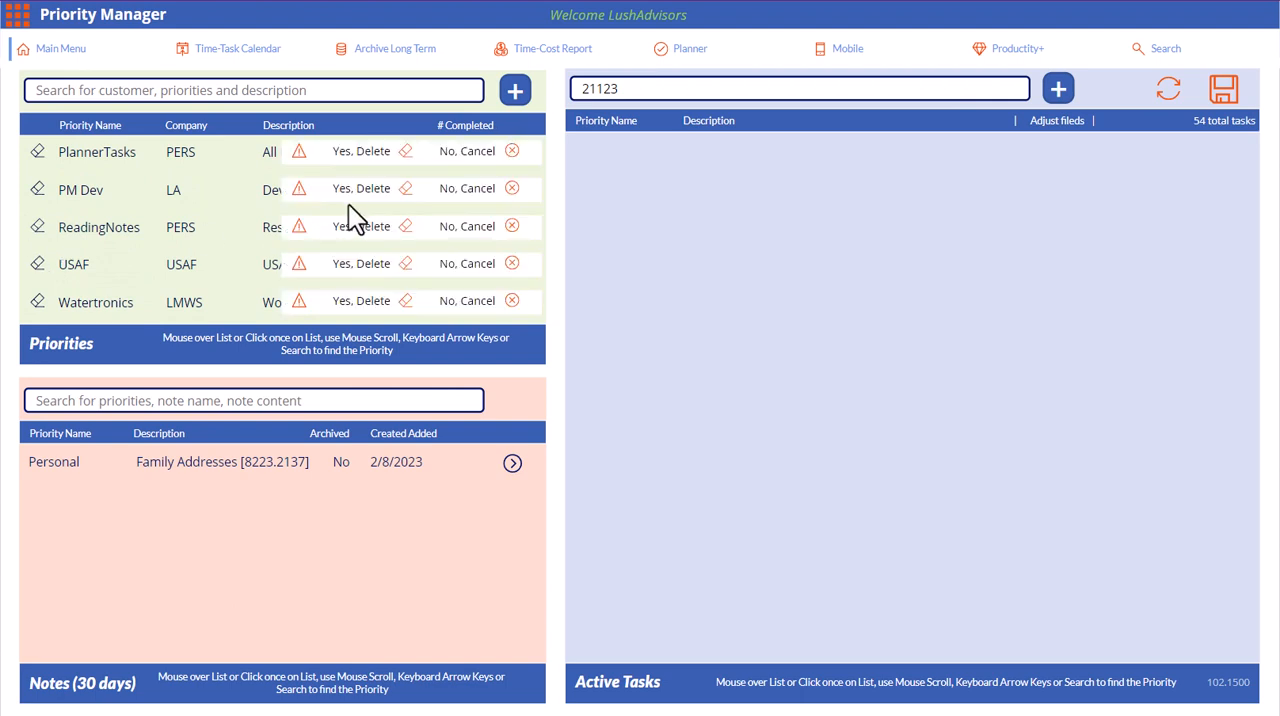
click(512, 228)
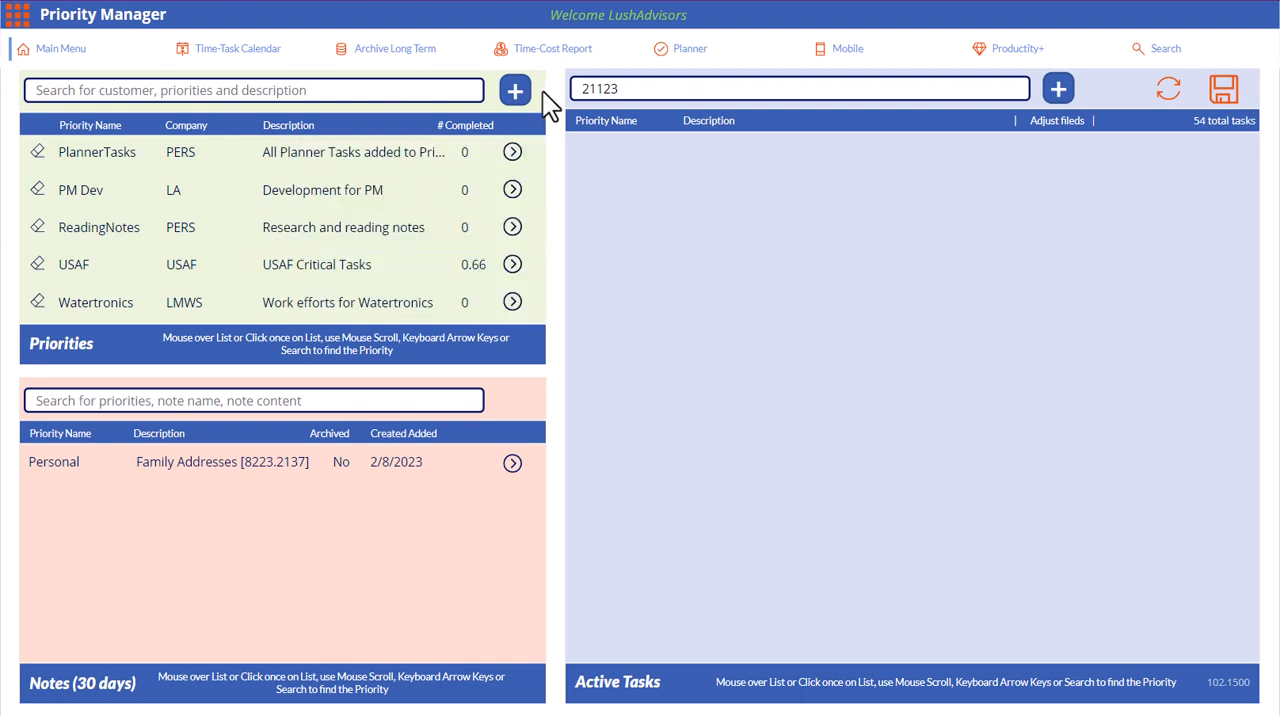
Select the 21123 filter text in the main overview's active task search
double_click(691, 82)
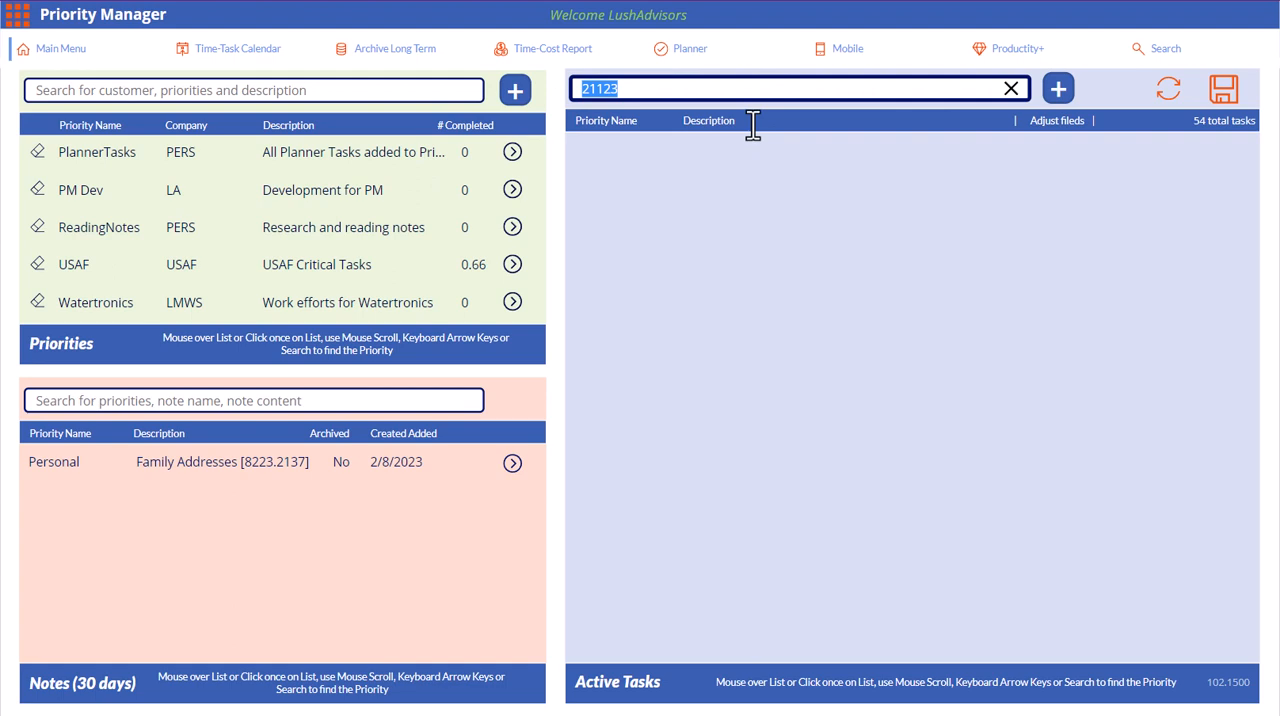